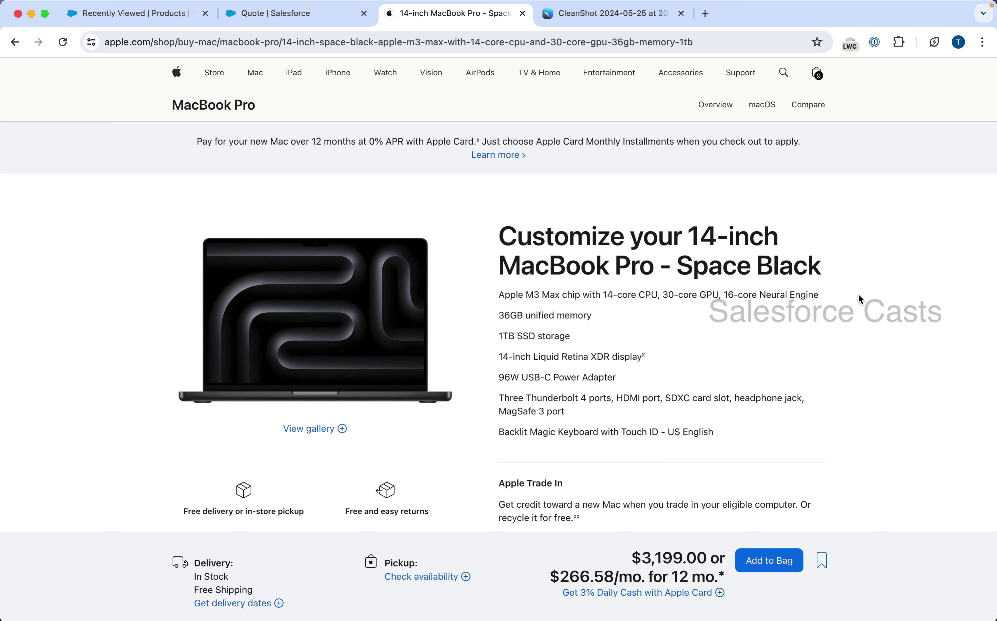
Examine the 14-inch MacBook Pro's title and its listed specifications on the Apple product page
{"action": "key", "text": "super+shift+4"}
{"action": "left_click_drag", "start_coordinate": [482, 279], "coordinate": [850, 454]}
{"action": "key", "text": "super+shift+4"}
{"action": "left_click_drag", "start_coordinate": [493, 444], "coordinate": [822, 465]}
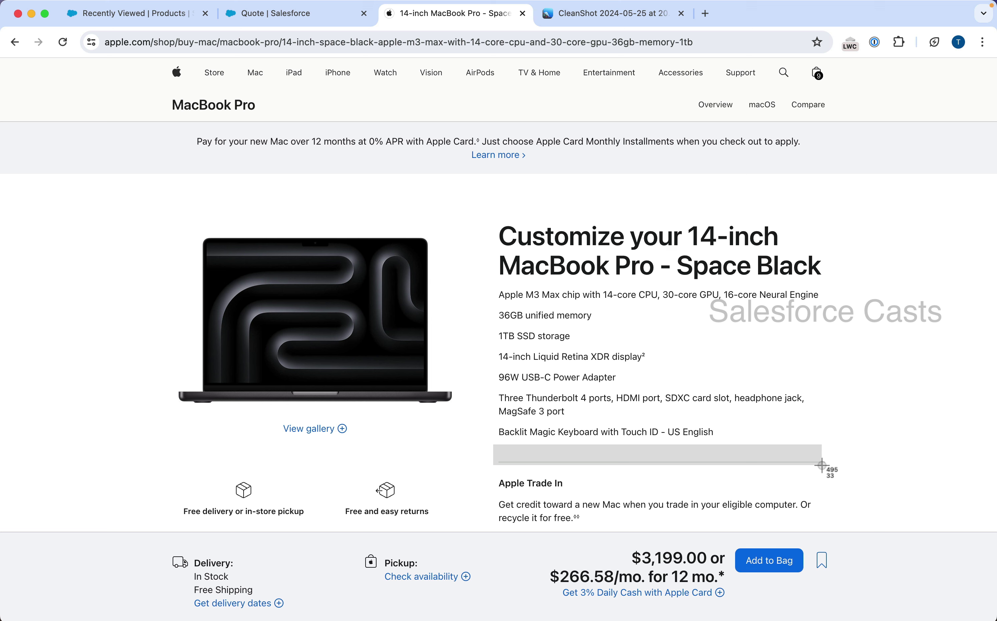
{"action": "left_click_drag", "start_coordinate": [822, 465], "coordinate": [823, 466]}
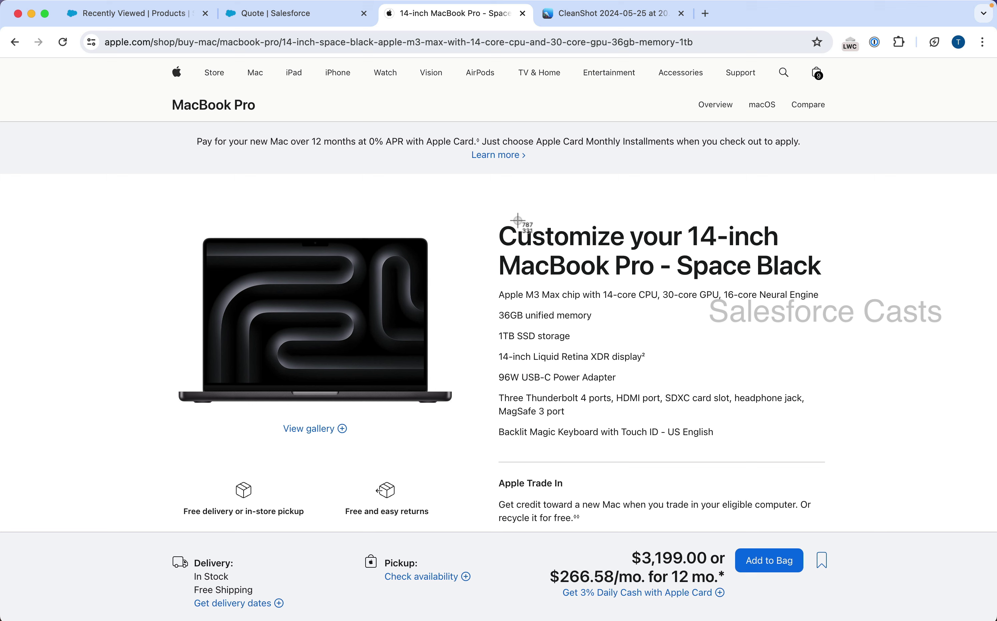
{"action": "key", "text": "super+shift+4"}
{"action": "left_click_drag", "start_coordinate": [479, 214], "coordinate": [876, 457]}
{"action": "key", "text": "super+shift+4"}
{"action": "left_click_drag", "start_coordinate": [499, 445], "coordinate": [819, 462]}
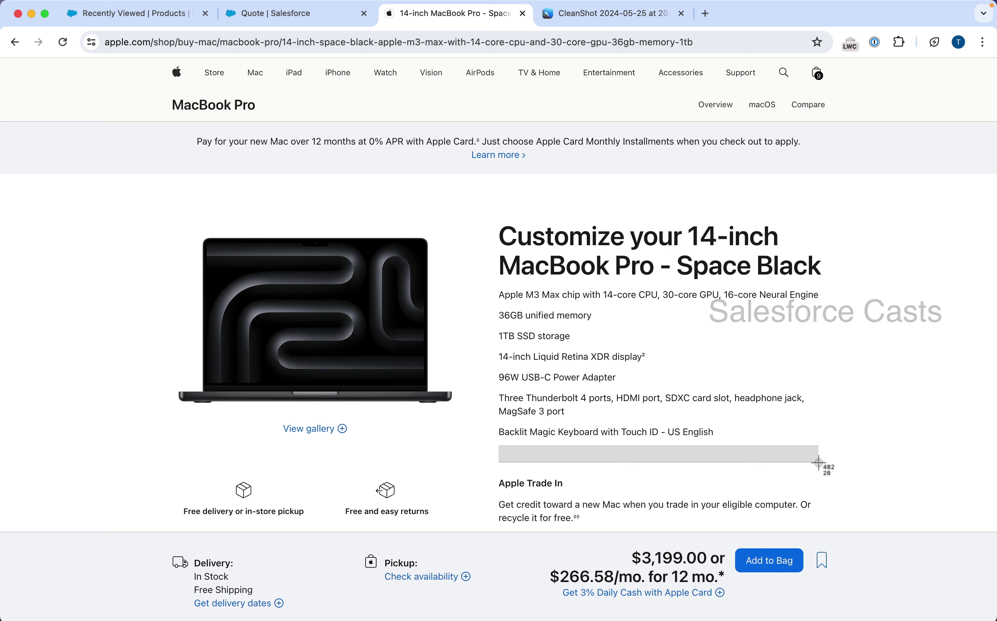
{"action": "left_click_drag", "start_coordinate": [818, 463], "coordinate": [819, 463]}
{"action": "key", "text": "super+shift+4"}
{"action": "left_click_drag", "start_coordinate": [480, 214], "coordinate": [849, 291]}
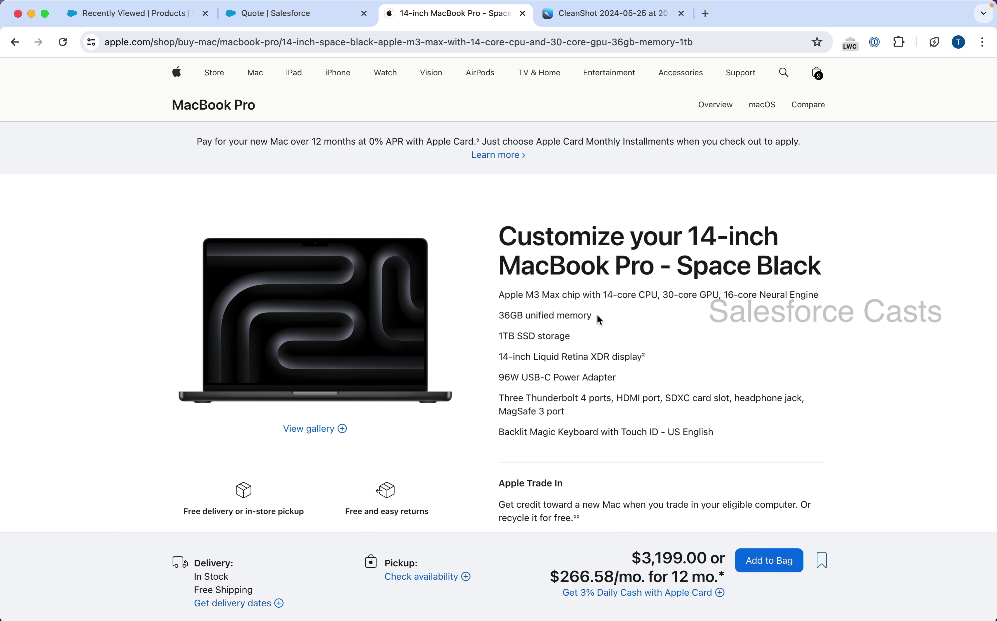
{"action": "key", "text": "super+shift+4"}
{"action": "left_click_drag", "start_coordinate": [494, 286], "coordinate": [830, 466]}
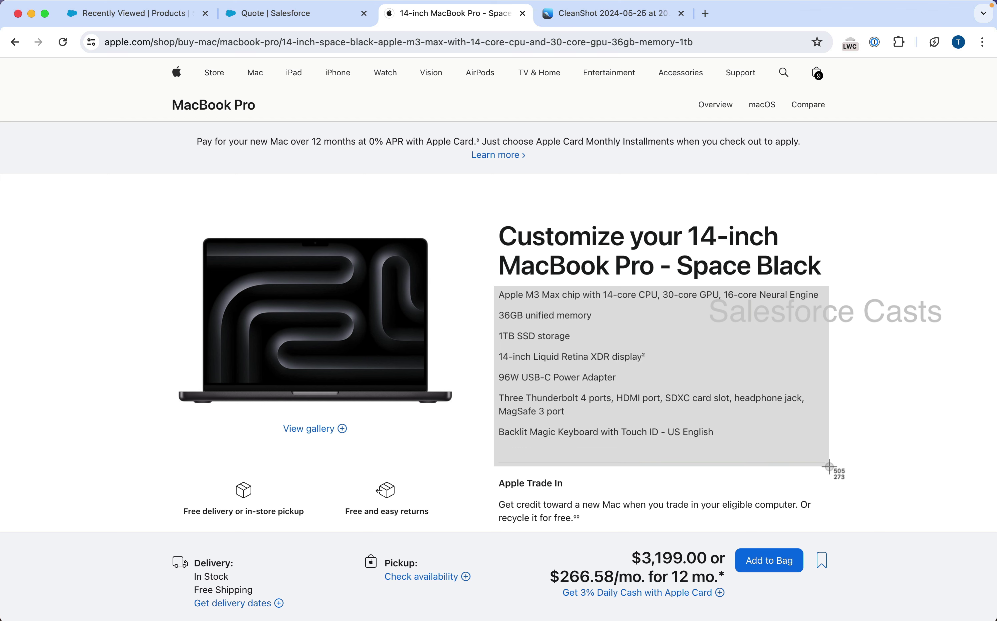
{"action": "left_click_drag", "start_coordinate": [830, 467], "coordinate": [829, 467]}
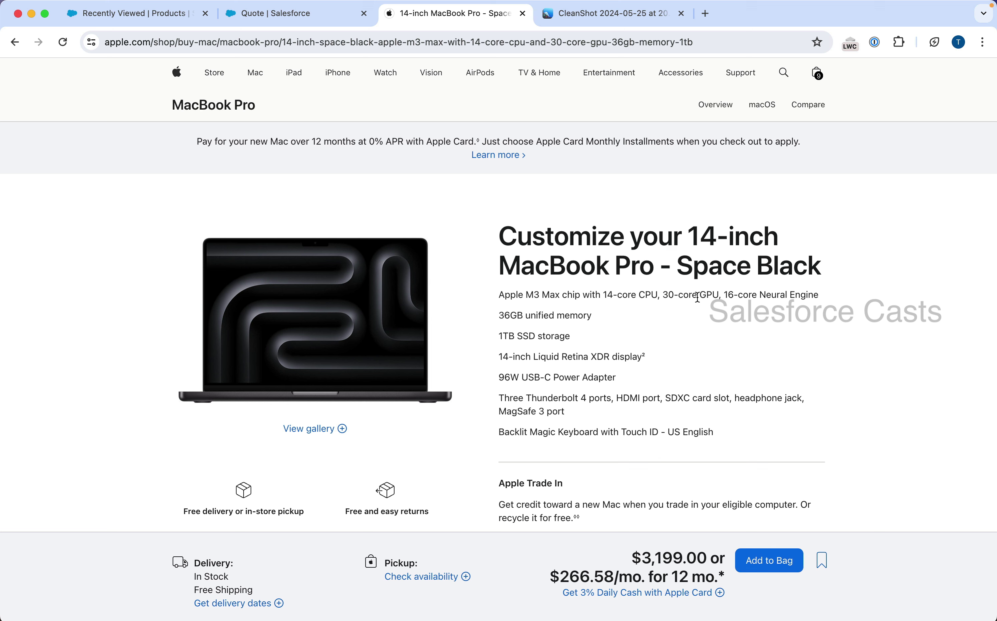
Copy the title "14-inch MacBook Pro - Space Black" from the Apple page into the name of a new Salesforce product
{"action": "left_click_drag", "start_coordinate": [697, 238], "coordinate": [815, 265]}
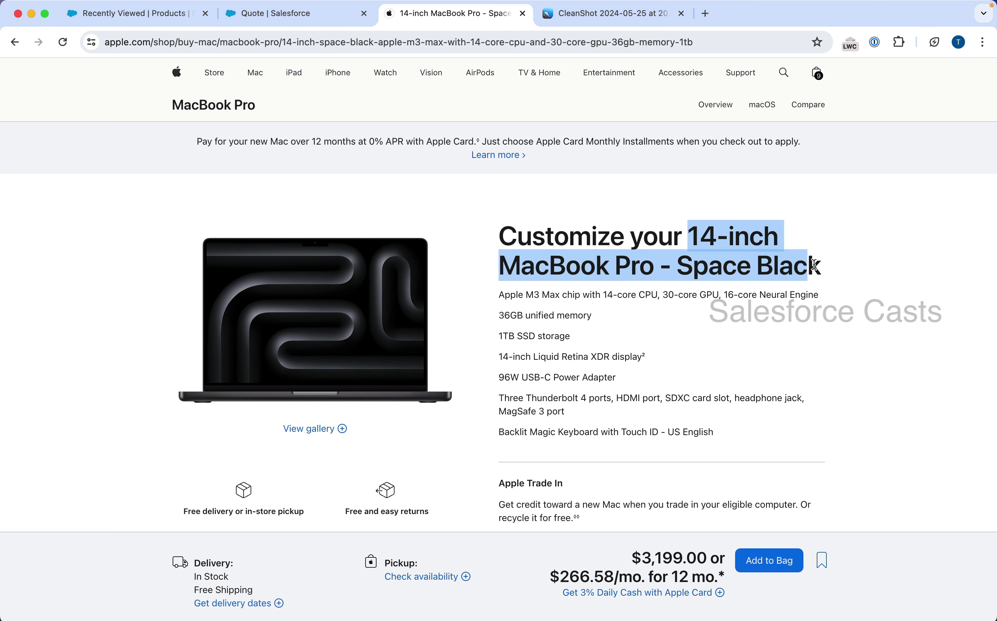
{"action": "left_click", "coordinate": [132, 13]}
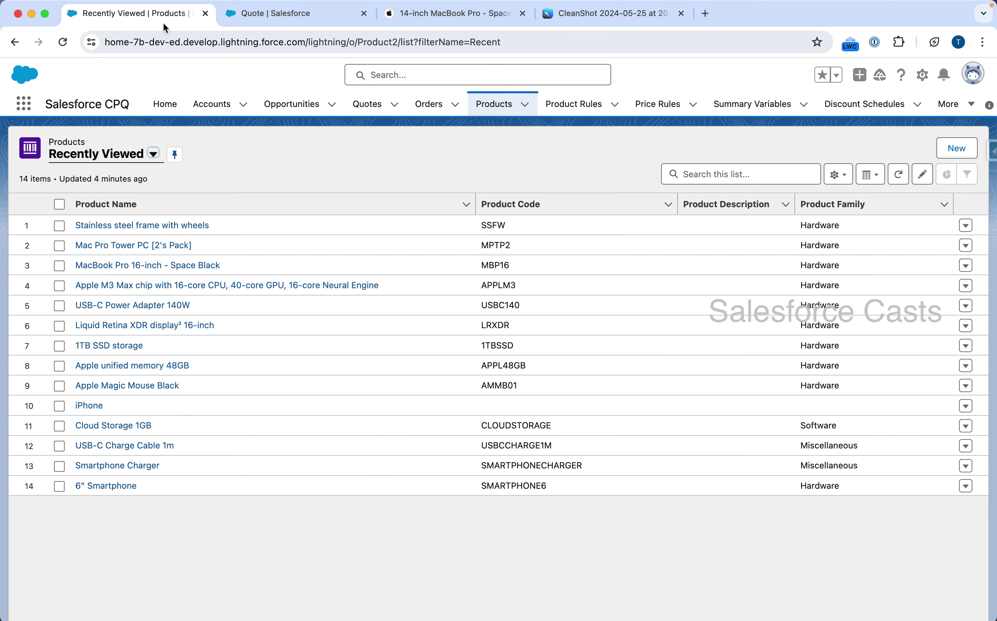
{"action": "left_click", "coordinate": [525, 104]}
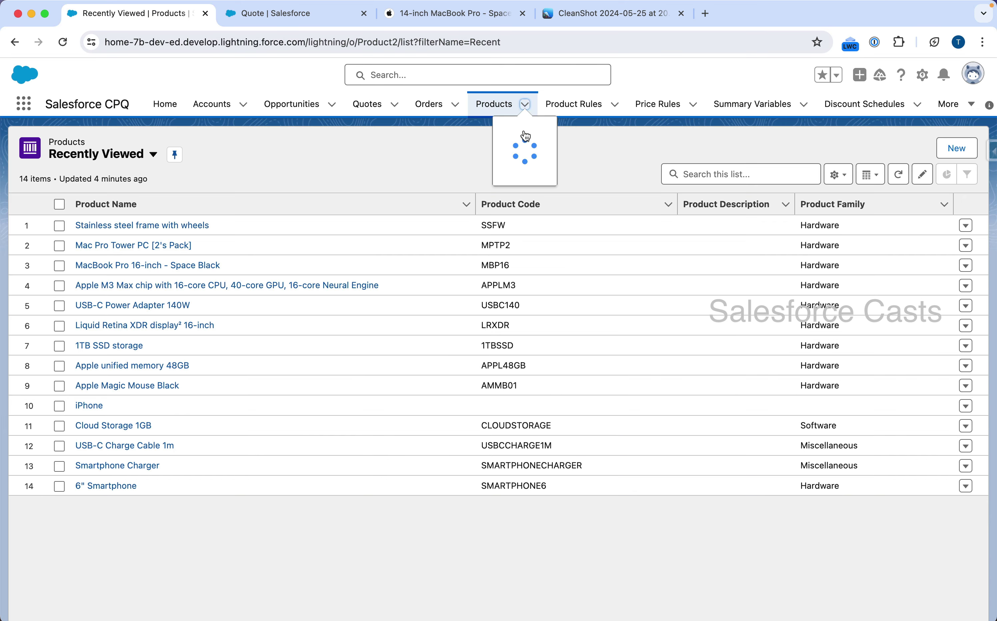
{"action": "left_click", "coordinate": [526, 132]}
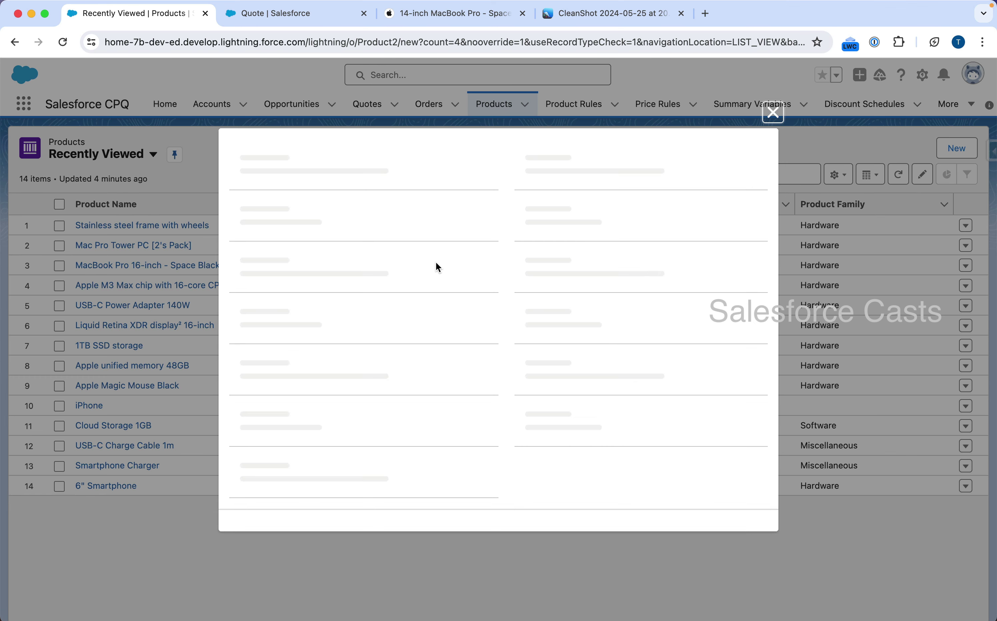
{"action": "type", "text": "14-inch MacBook Pro - Space Black"}
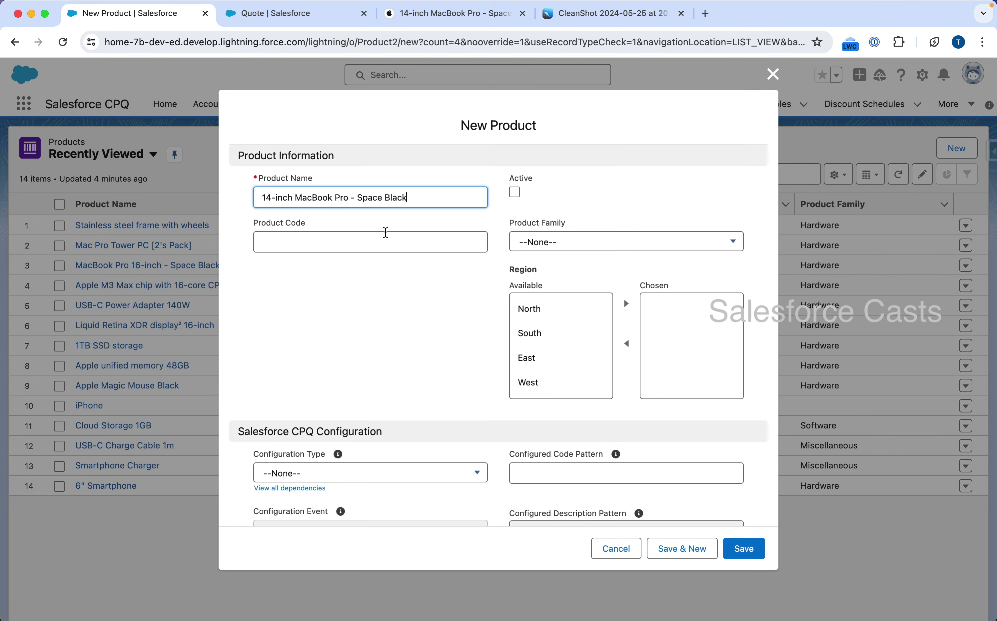
Move "14-inch" to the end of the product name, making it "MacBook Pro - Space Black 14-inch"
{"action": "left_click_drag", "start_coordinate": [295, 197], "coordinate": [192, 204]}
{"action": "key", "text": "super+c"}
{"action": "key", "text": "BackSpace"}
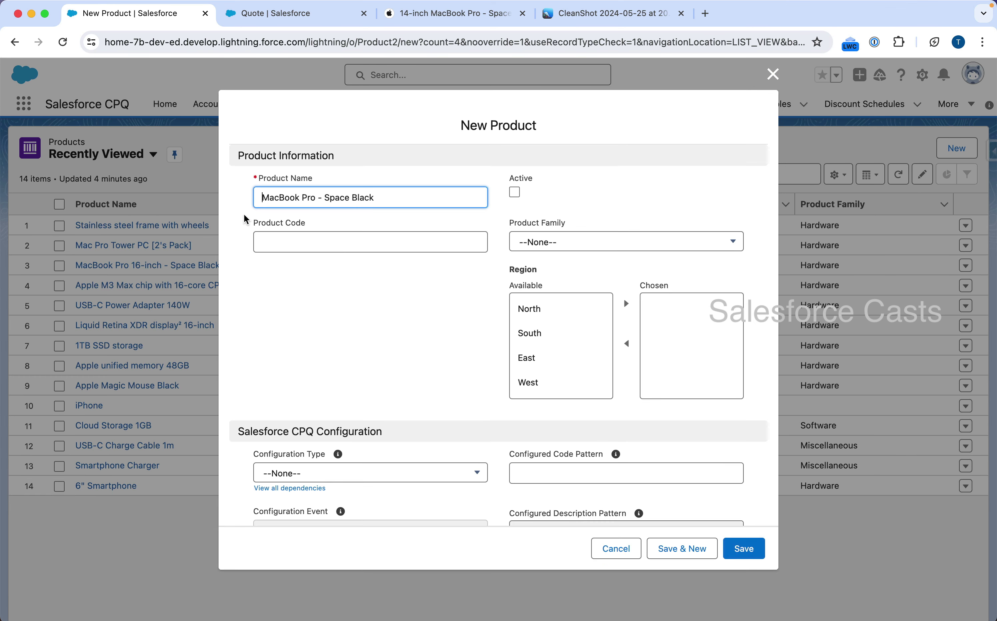
{"action": "left_click", "coordinate": [398, 197]}
{"action": "key", "text": "super+v"}
Give the product the code MBP14M2, mark it active, and set its product family to Hardware
{"action": "left_click", "coordinate": [360, 236]}
{"action": "type", "text": "M"}
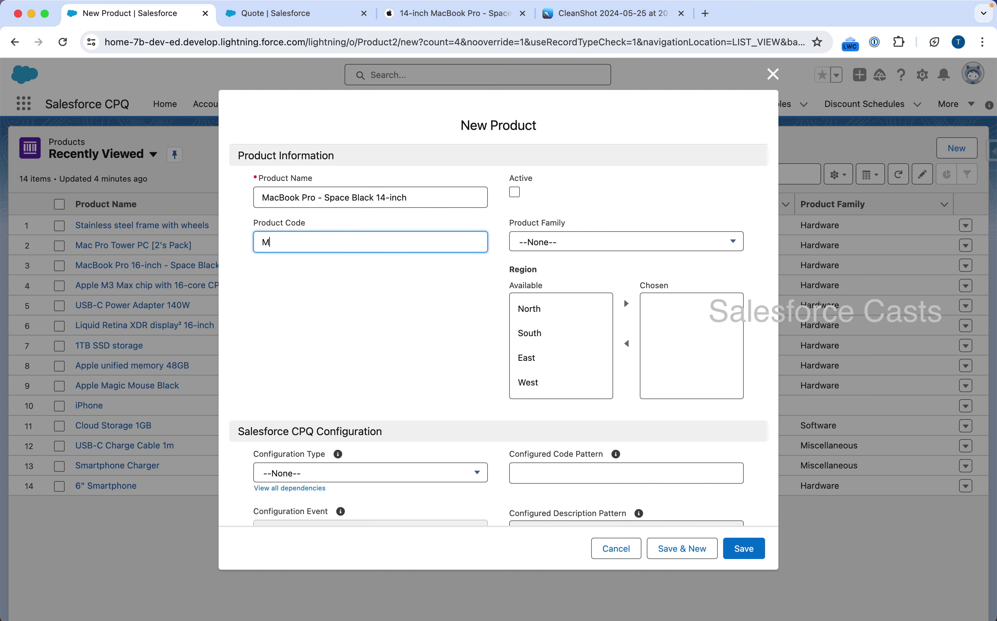
{"action": "type", "text": "BP14M2"}
{"action": "left_click", "coordinate": [515, 192]}
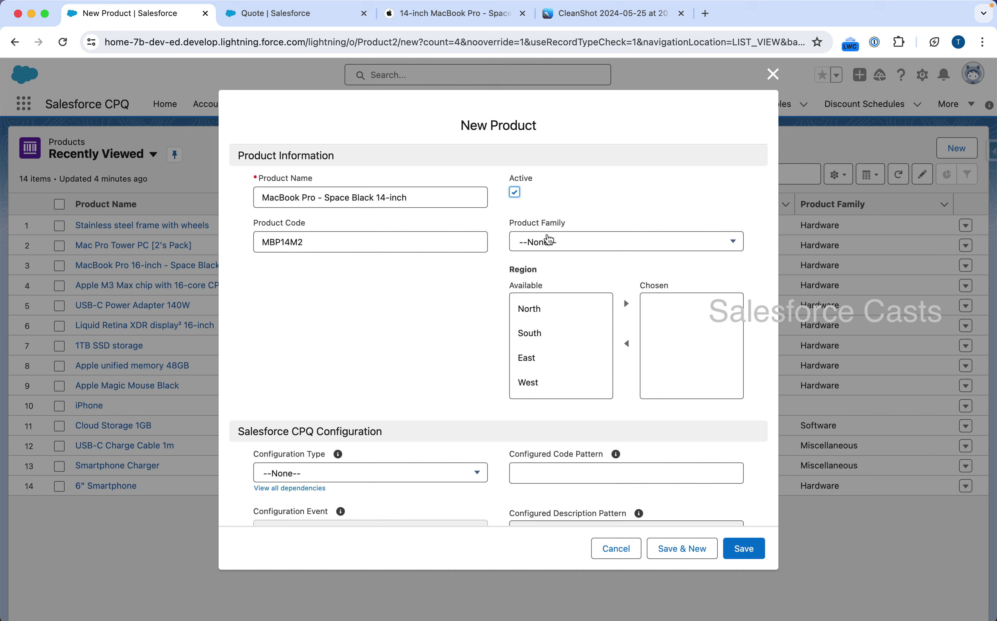
{"action": "left_click", "coordinate": [550, 242]}
{"action": "left_click", "coordinate": [558, 317]}
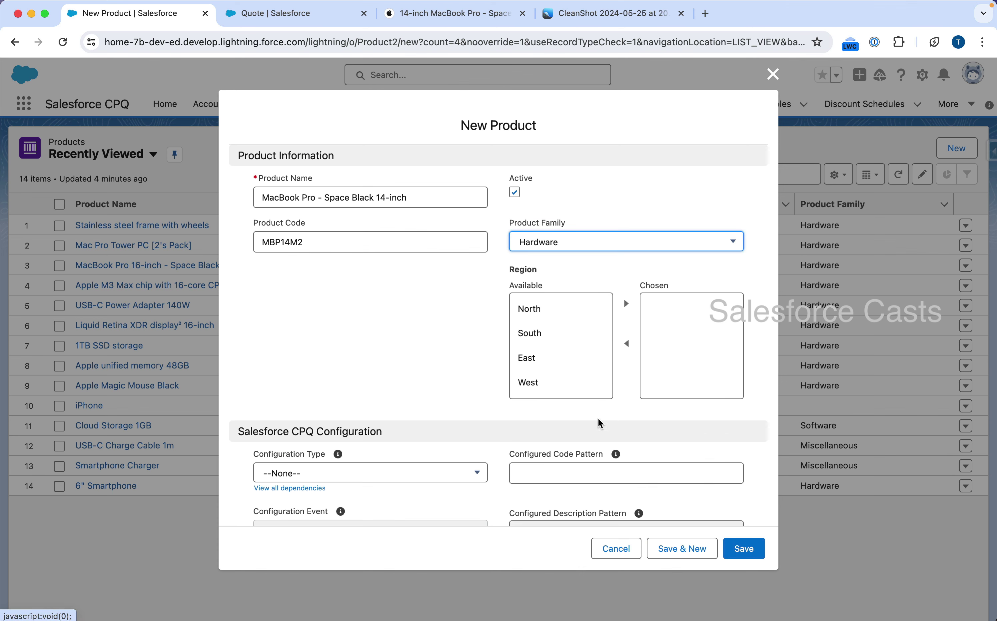
Look over the form's CPQ configuration, product selection, pricing and discounting sections, and save the new product
{"action": "scroll", "coordinate": [605, 445], "scroll_direction": "down", "scroll_amount": 5}
{"action": "scroll", "coordinate": [605, 444], "scroll_direction": "down", "scroll_amount": 2}
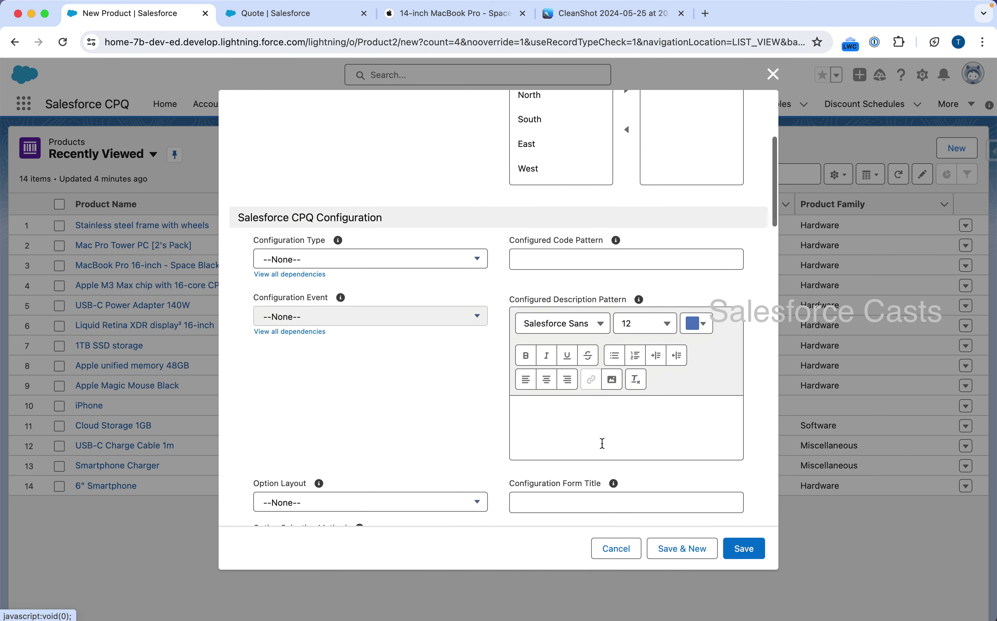
{"action": "left_click_drag", "start_coordinate": [239, 210], "coordinate": [514, 362]}
{"action": "scroll", "coordinate": [503, 366], "scroll_direction": "down", "scroll_amount": 12}
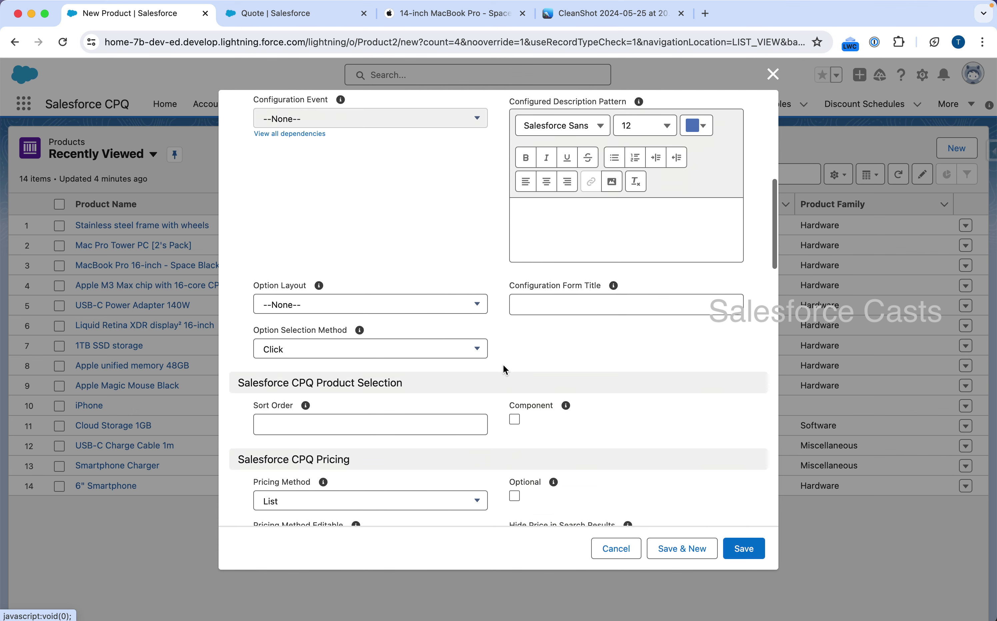
{"action": "scroll", "coordinate": [503, 364], "scroll_direction": "down", "scroll_amount": 3}
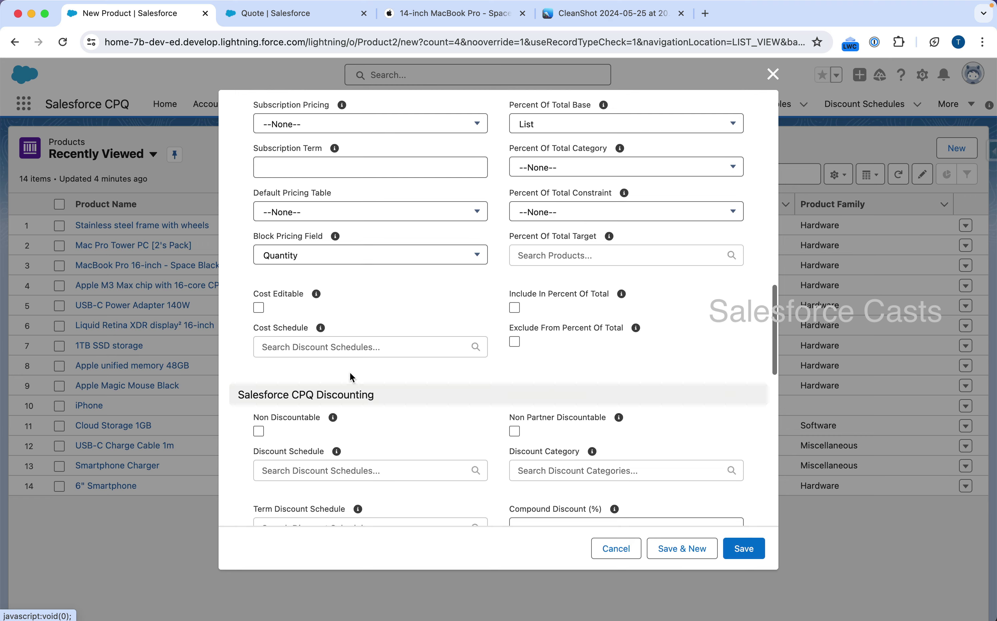
{"action": "scroll", "coordinate": [623, 429], "scroll_direction": "up", "scroll_amount": 15}
{"action": "left_click", "coordinate": [747, 550]}
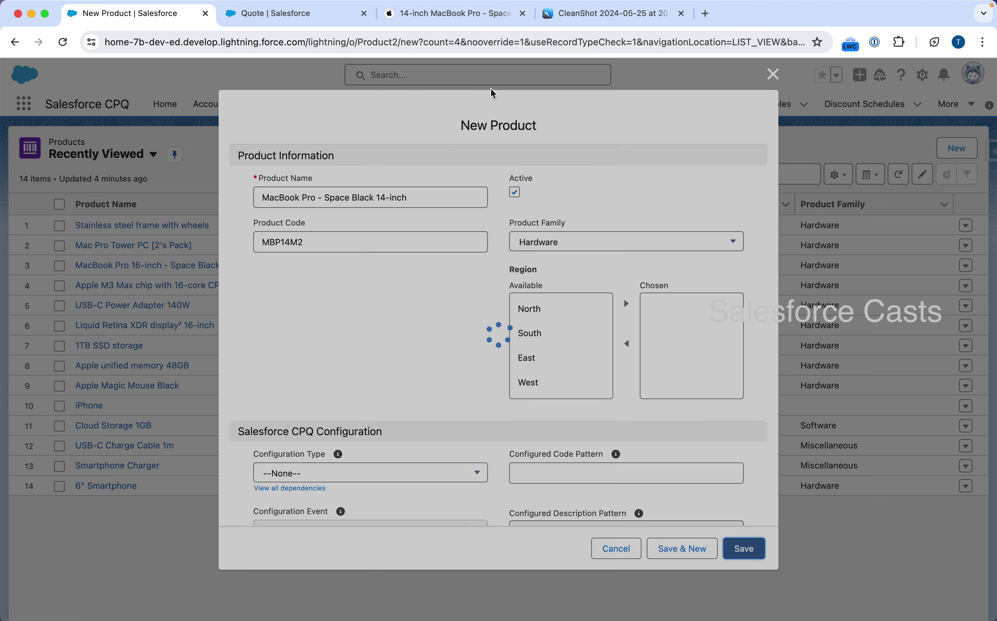
Copy the Apple M3 Max chip description from the Apple page into the name of another new Salesforce product
{"action": "left_click", "coordinate": [475, 16]}
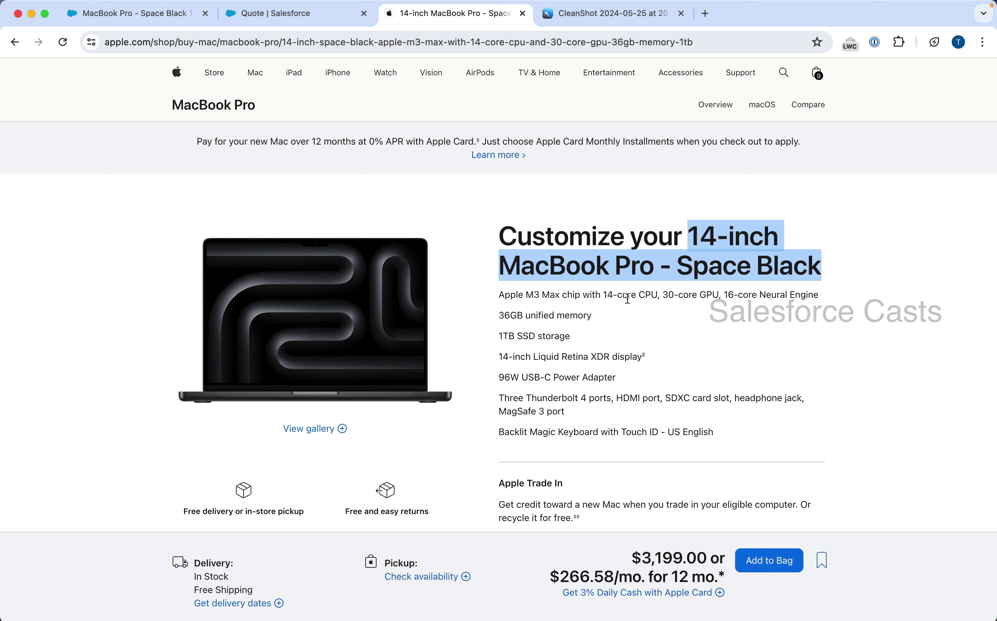
{"action": "triple_click", "coordinate": [629, 295]}
{"action": "key", "text": "super+c"}
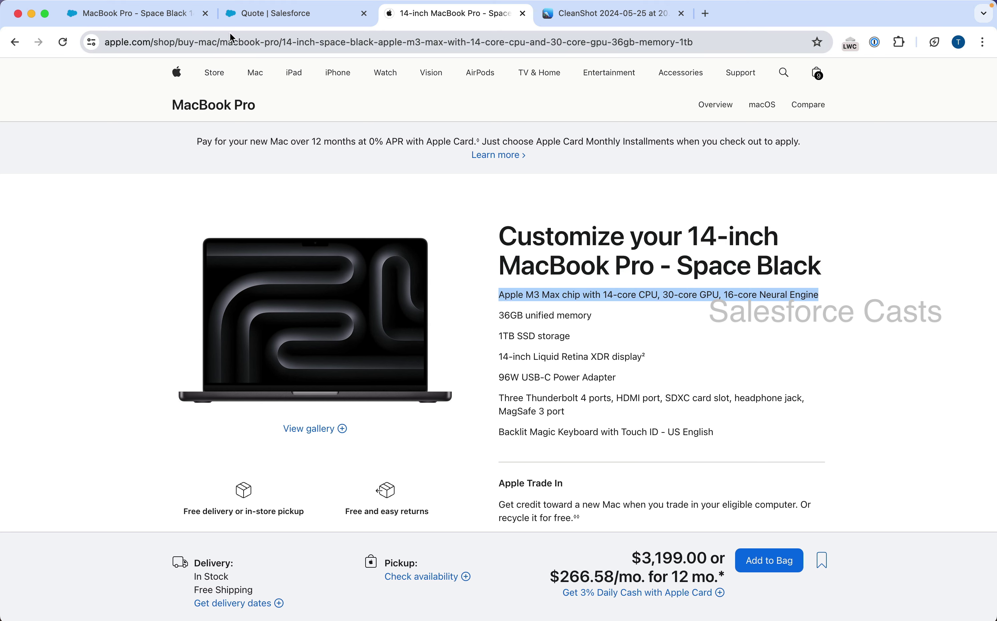
{"action": "left_click", "coordinate": [190, 21]}
{"action": "left_click", "coordinate": [525, 104]}
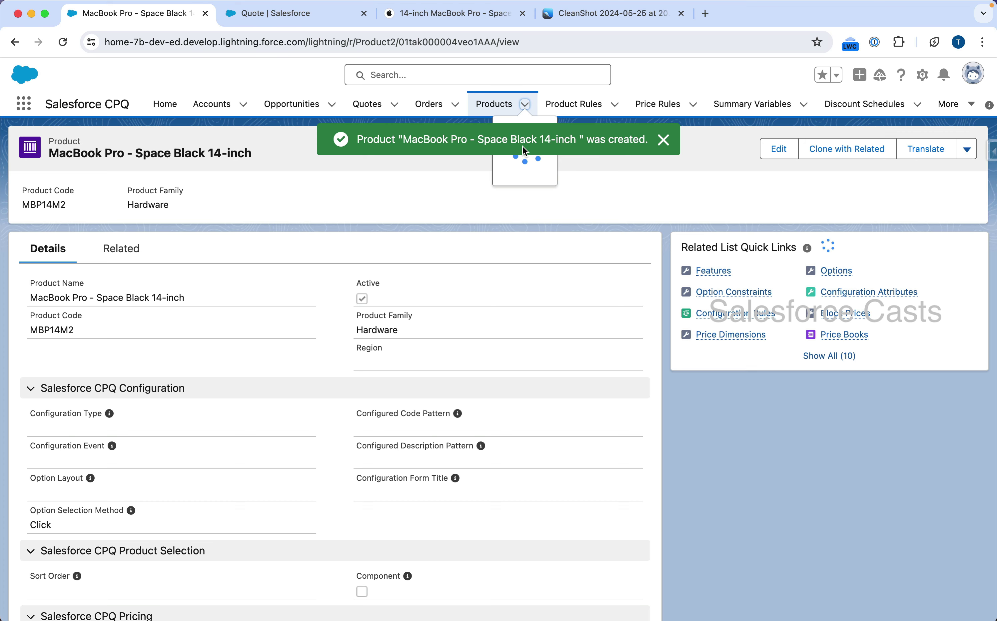
{"action": "left_click", "coordinate": [663, 139]}
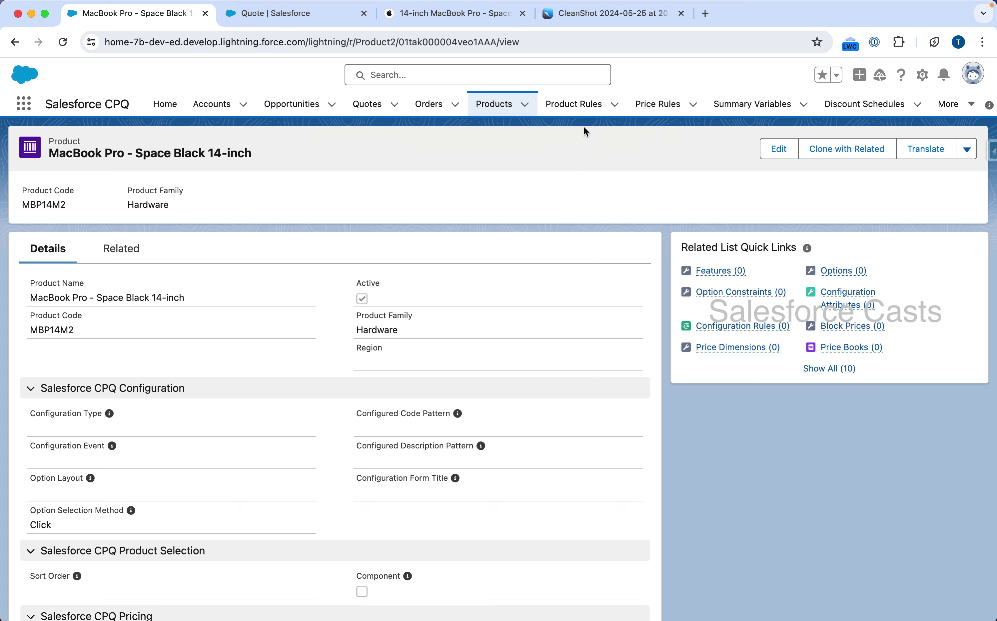
{"action": "left_click", "coordinate": [525, 104]}
{"action": "left_click", "coordinate": [511, 131]}
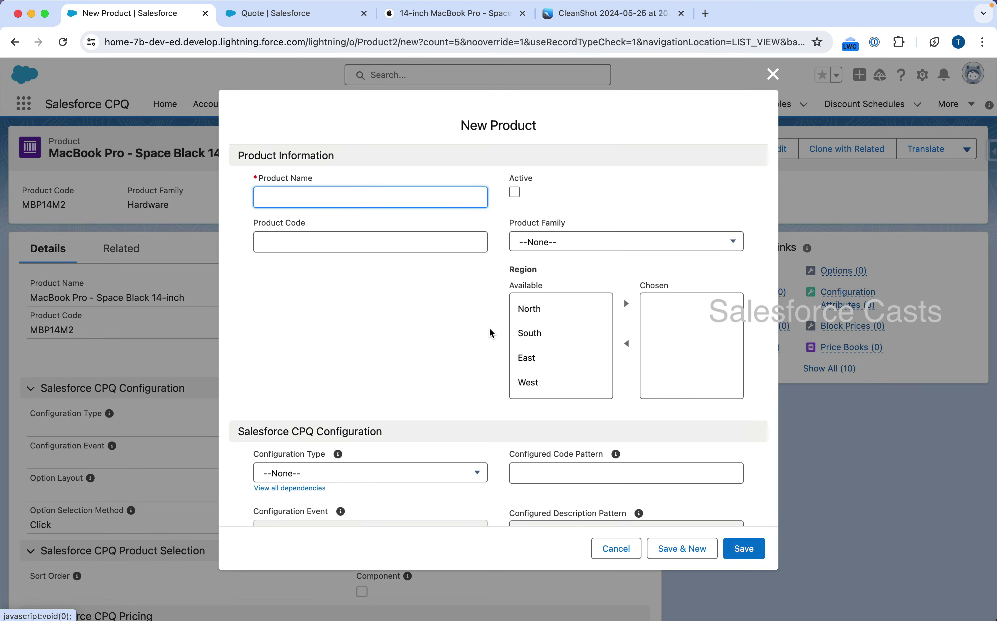
{"action": "key", "text": "super+v"}
Change the chip model in the product name to M2
{"action": "left_click_drag", "start_coordinate": [282, 198], "coordinate": [214, 198]}
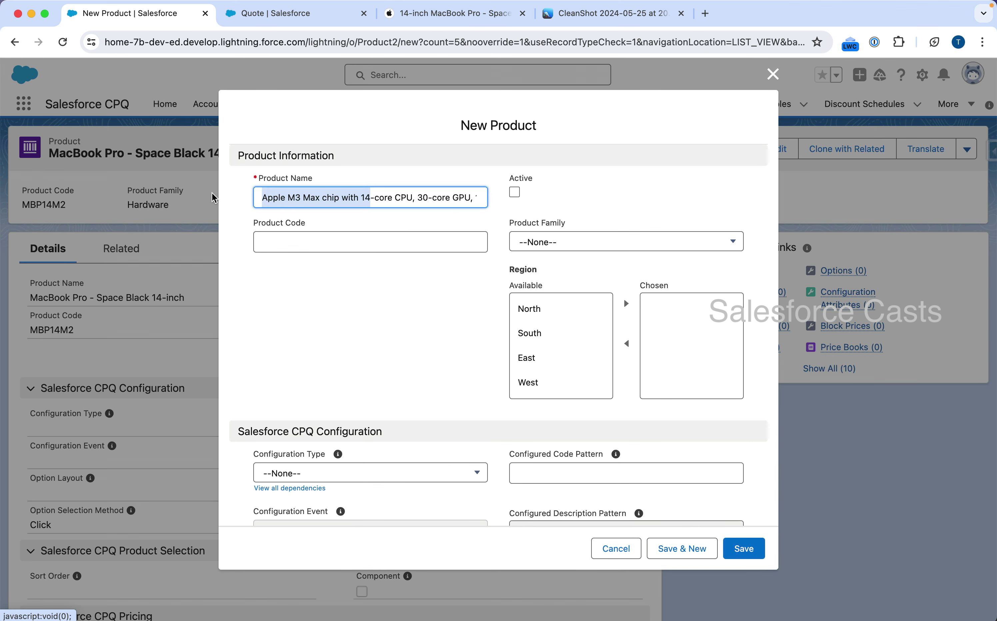
{"action": "key", "text": "Left"}
{"action": "key", "text": "Right"}
{"action": "key", "text": "Right"}
{"action": "key", "text": "Right"}
{"action": "key", "text": "Right"}
{"action": "key", "text": "Right"}
{"action": "key", "text": "Right"}
{"action": "key", "text": "Right"}
{"action": "key", "text": "Right"}
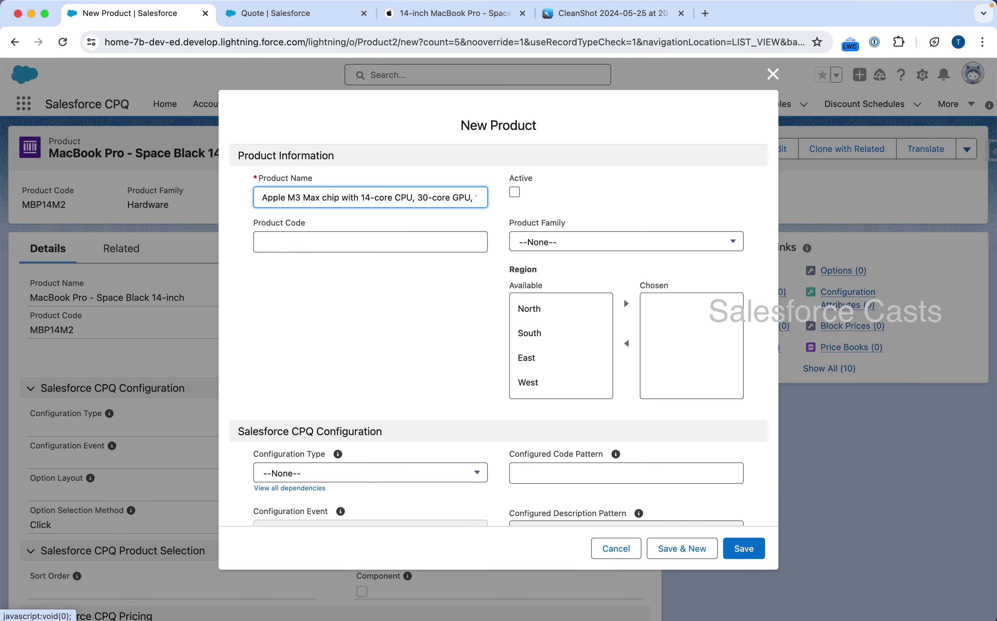
{"action": "key", "text": "BackSpace"}
{"action": "type", "text": "2"}
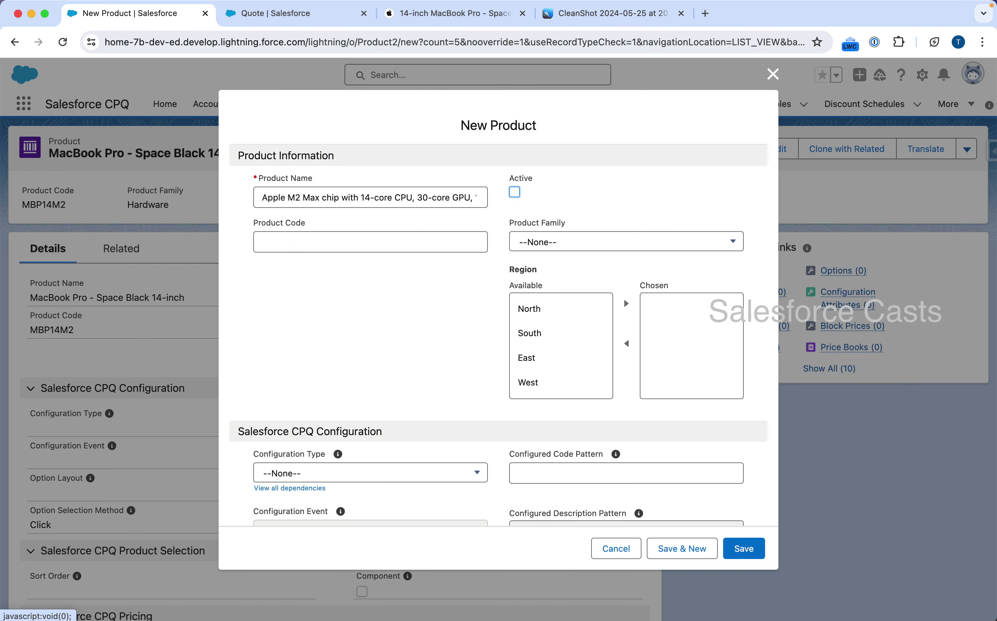
Give the chip product the code AMCM2, mark it active, set its family to Hardware, and save it
{"action": "left_click", "coordinate": [299, 242]}
{"action": "type", "text": "AMCM2"}
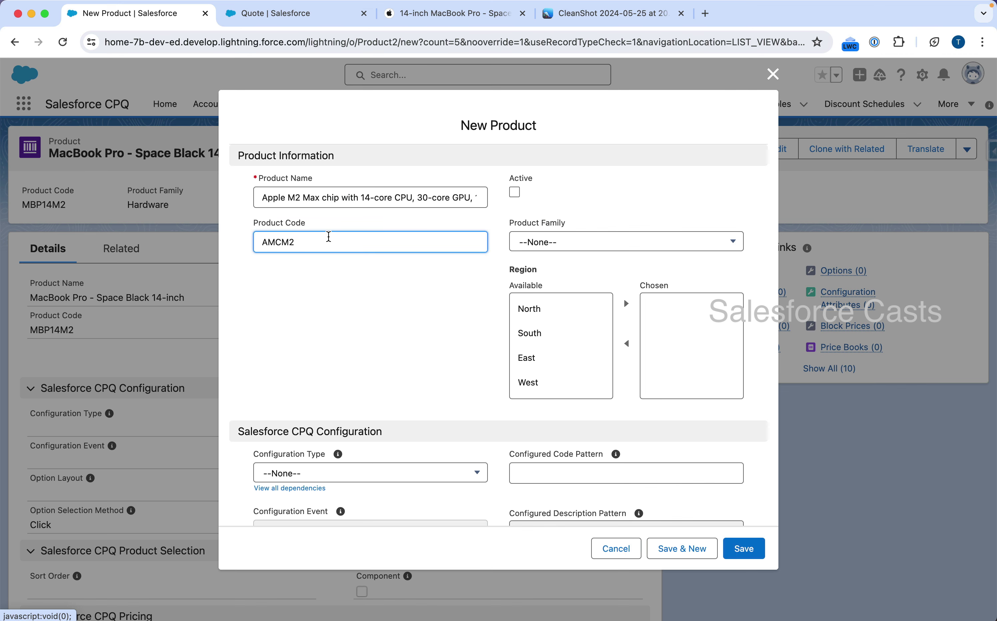
{"action": "left_click", "coordinate": [515, 192]}
{"action": "left_click", "coordinate": [540, 245]}
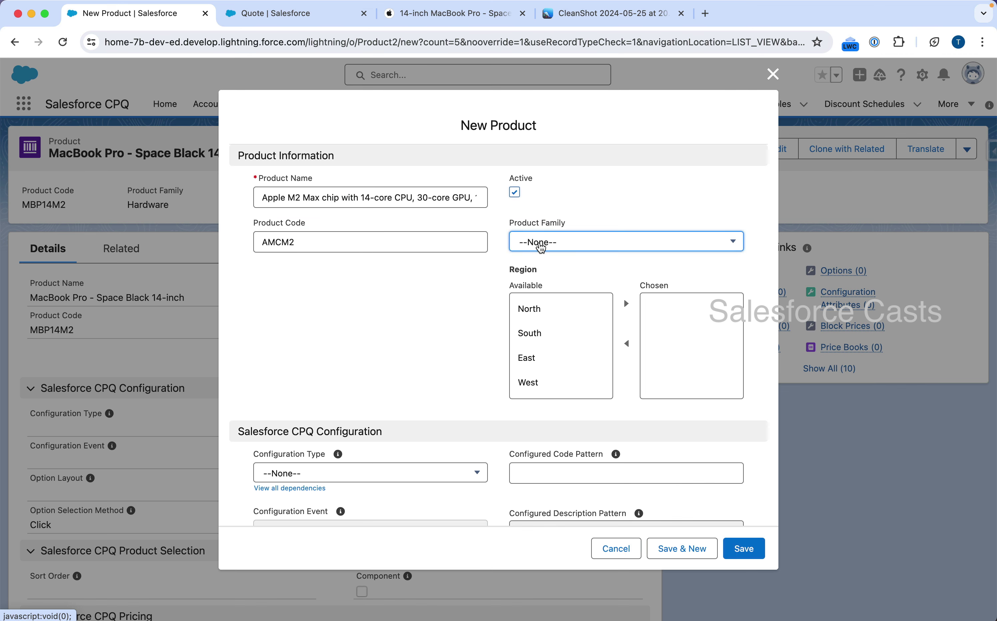
{"action": "left_click", "coordinate": [537, 316]}
{"action": "left_click", "coordinate": [754, 556]}
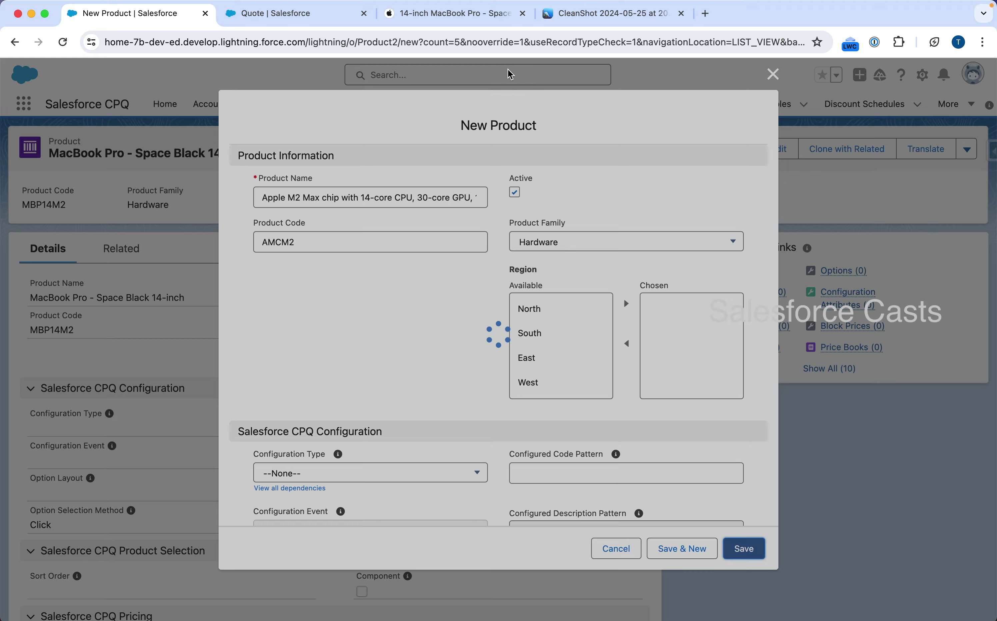
Check the specifications listed below the chip line on the Apple page, and return to the Salesforce product
{"action": "left_click", "coordinate": [461, 13]}
{"action": "key", "text": "super+shift+4"}
{"action": "left_click_drag", "start_coordinate": [496, 307], "coordinate": [813, 418]}
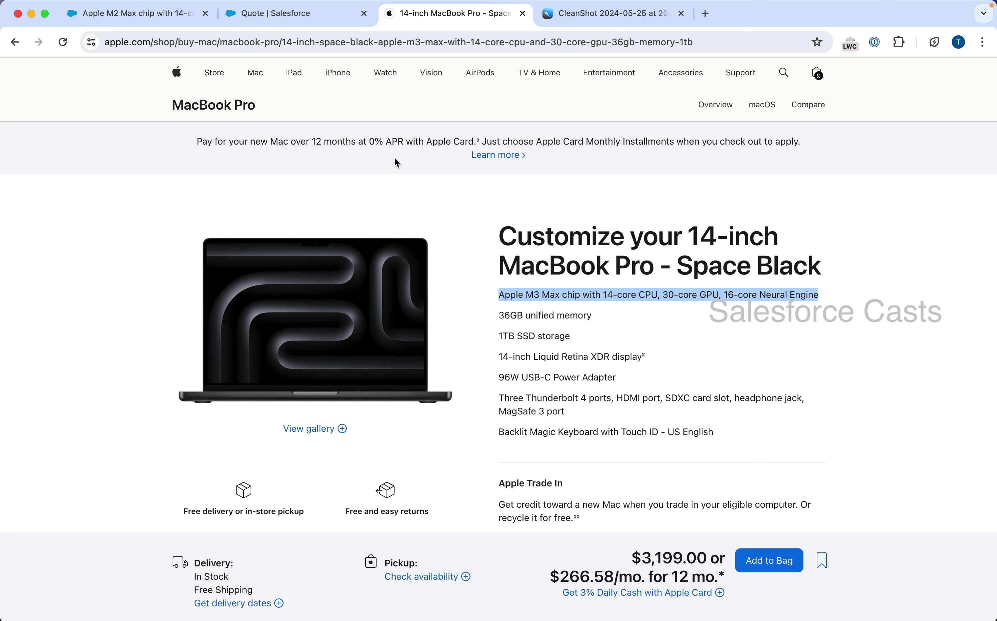
{"action": "left_click", "coordinate": [167, 19]}
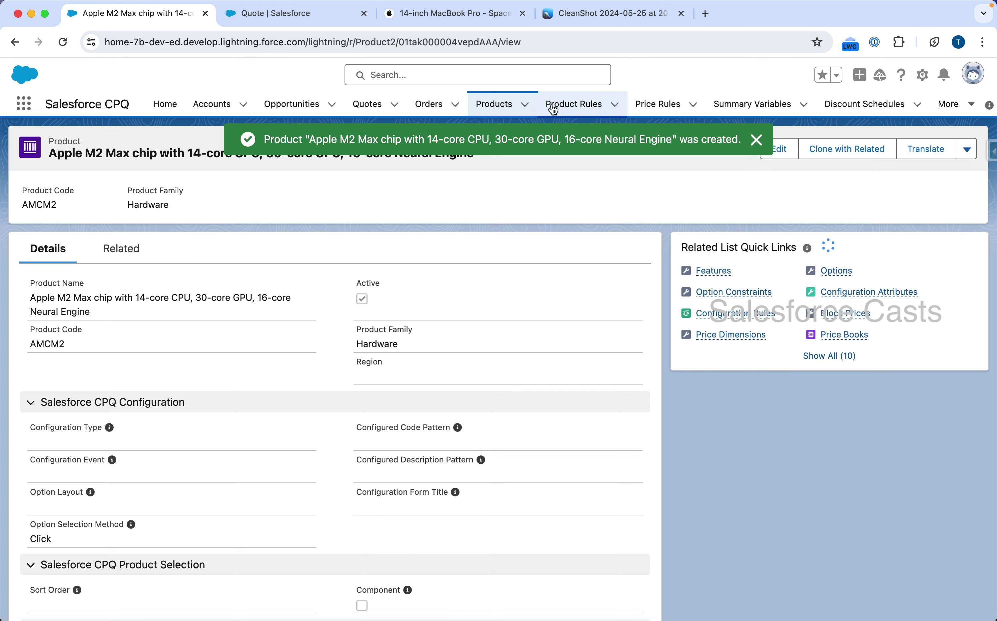
Start a new product named "A4 Size Papers 2No's", mark it active, and give it the product code A4P2
{"action": "left_click", "coordinate": [527, 106]}
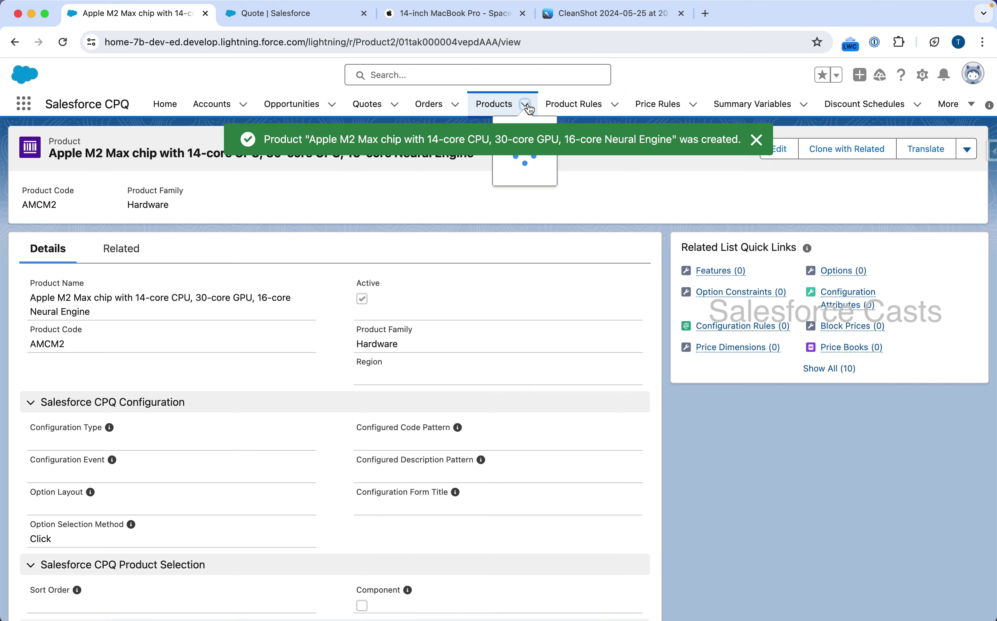
{"action": "left_click", "coordinate": [507, 130]}
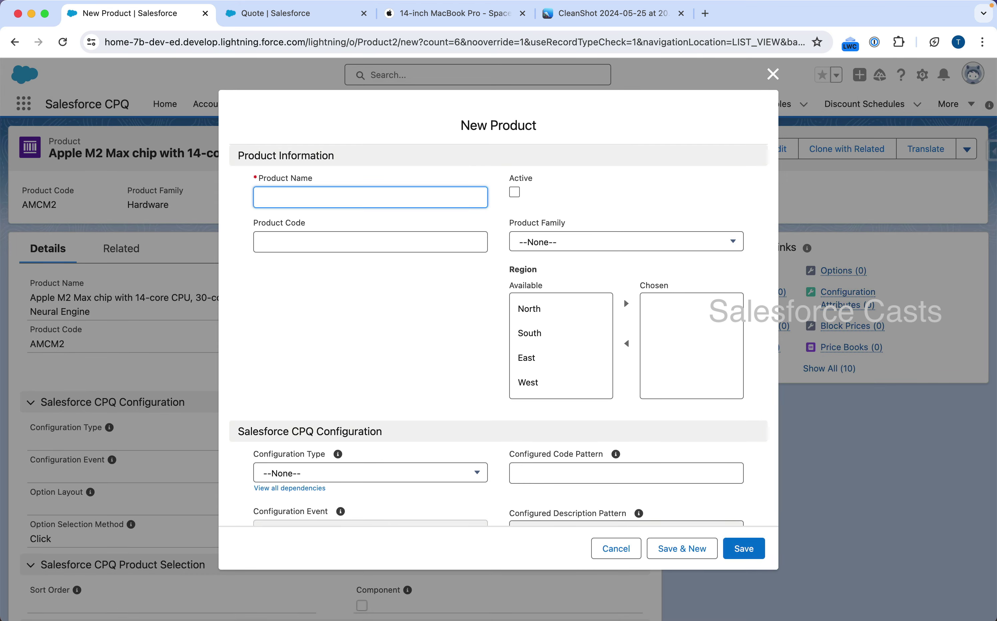
{"action": "type", "text": "A4 Size Papers 2No's"}
{"action": "left_click", "coordinate": [514, 192]}
{"action": "left_click", "coordinate": [431, 242]}
{"action": "type", "text": "A4P2"}
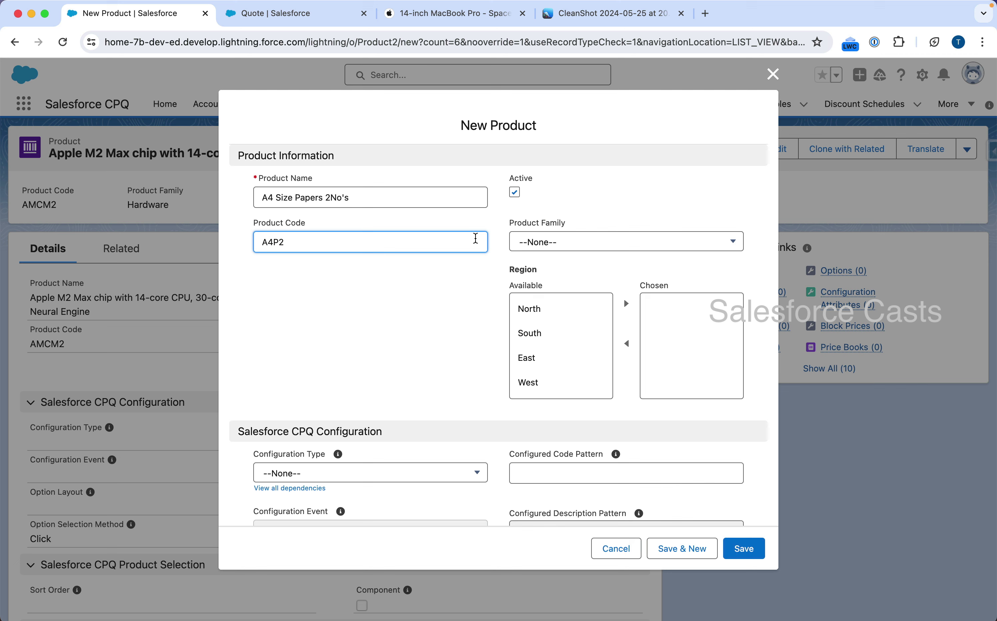
Set the A4 paper product's family to Consumable and save the product
{"action": "left_click", "coordinate": [567, 247]}
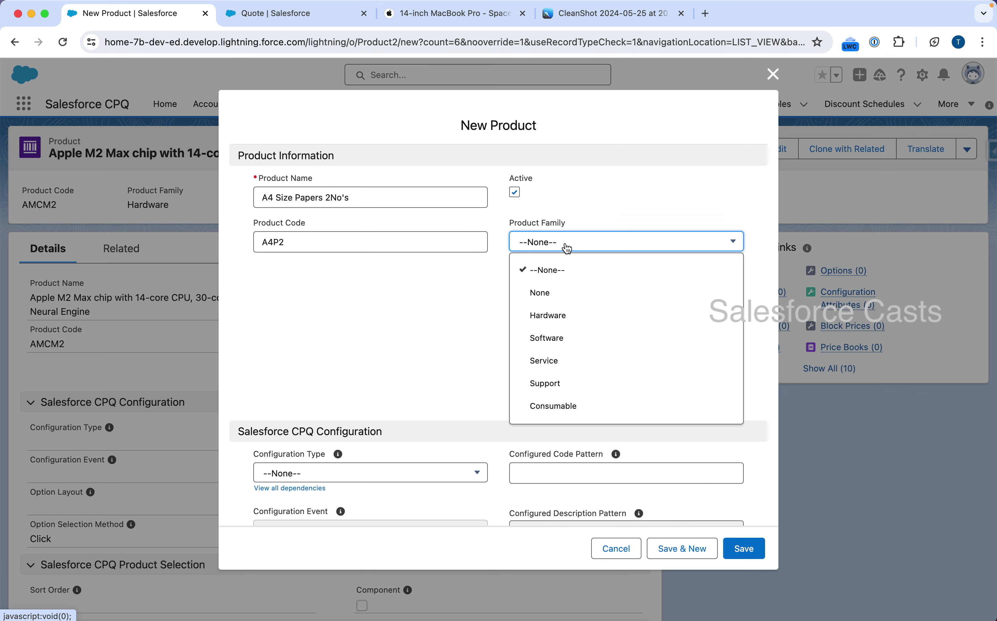
{"action": "left_click", "coordinate": [583, 407]}
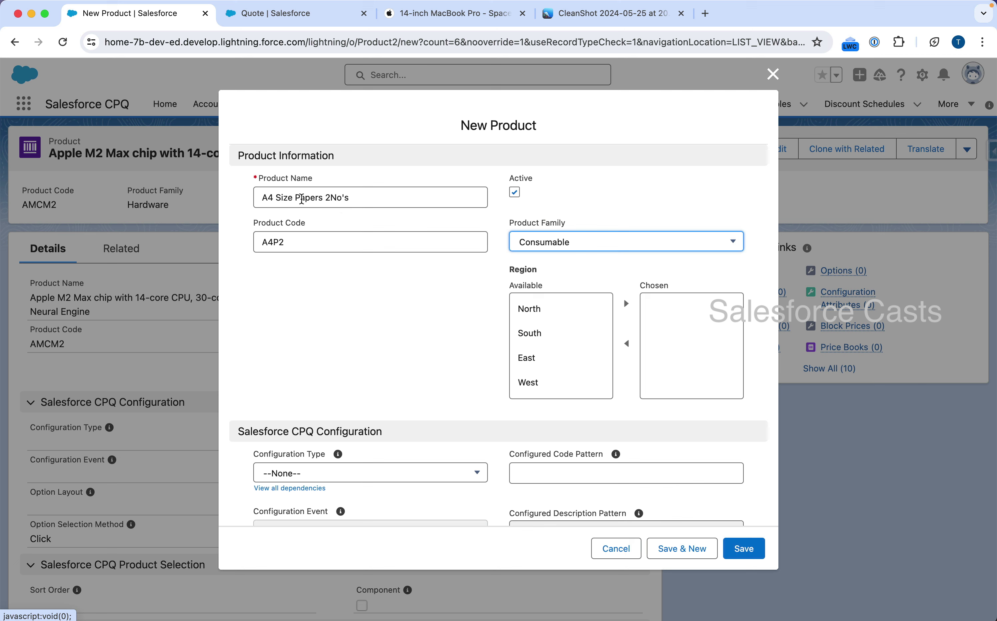
{"action": "key", "text": "super+shift+4"}
{"action": "left_click_drag", "start_coordinate": [290, 173], "coordinate": [390, 211]}
{"action": "left_click", "coordinate": [761, 549]}
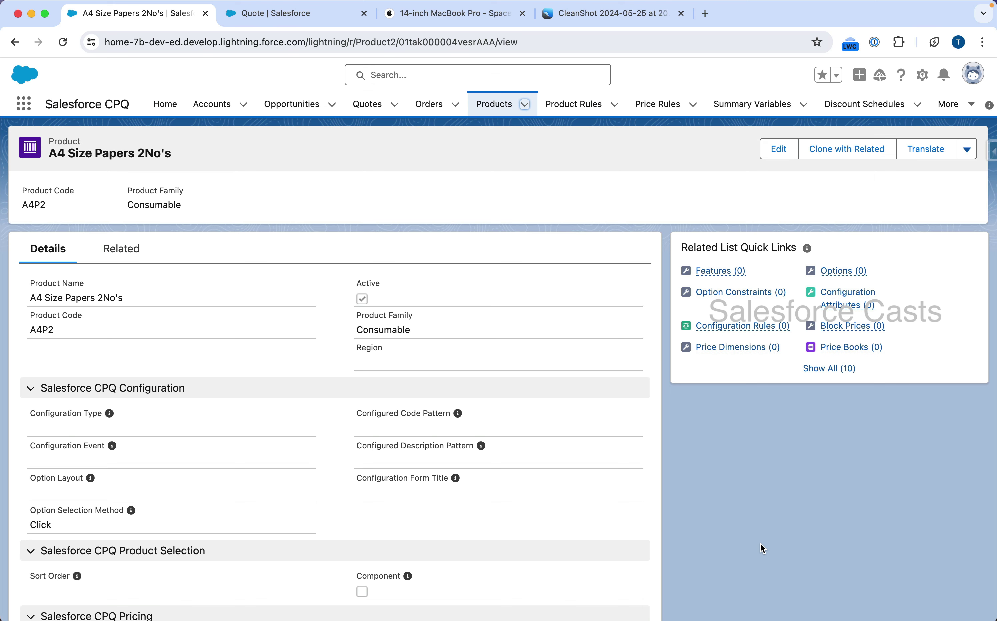
From the product list, open the A4 papers, Apple M2 Max chip, and 14-inch MacBook Pro products in separate browser tabs
{"action": "left_click", "coordinate": [525, 109]}
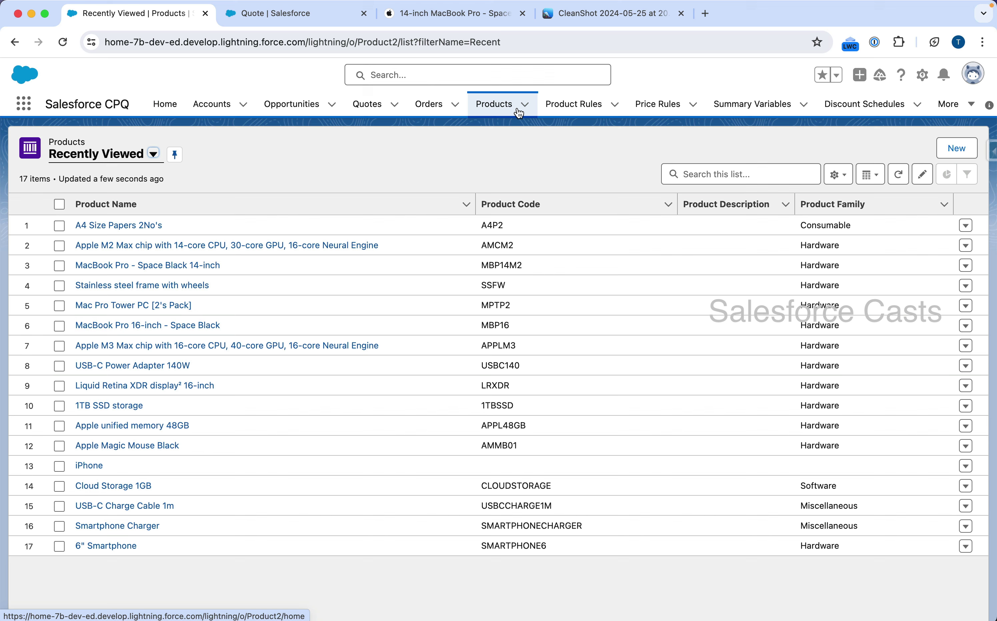
{"action": "right_click", "coordinate": [162, 226]}
{"action": "left_click", "coordinate": [168, 234]}
{"action": "right_click", "coordinate": [150, 242]}
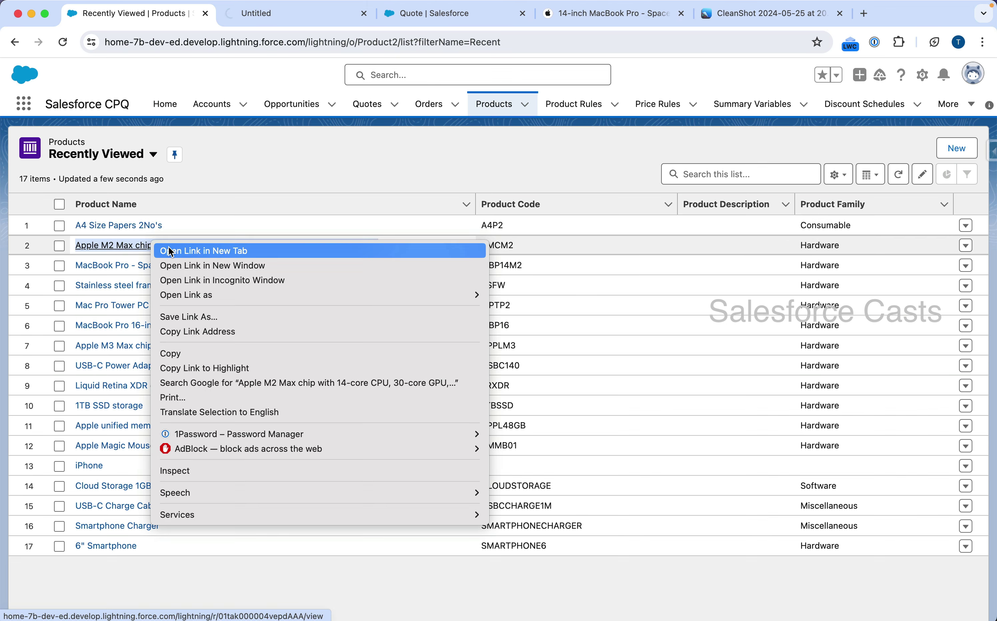
{"action": "left_click", "coordinate": [169, 252]}
{"action": "right_click", "coordinate": [165, 264]}
{"action": "left_click", "coordinate": [186, 267]}
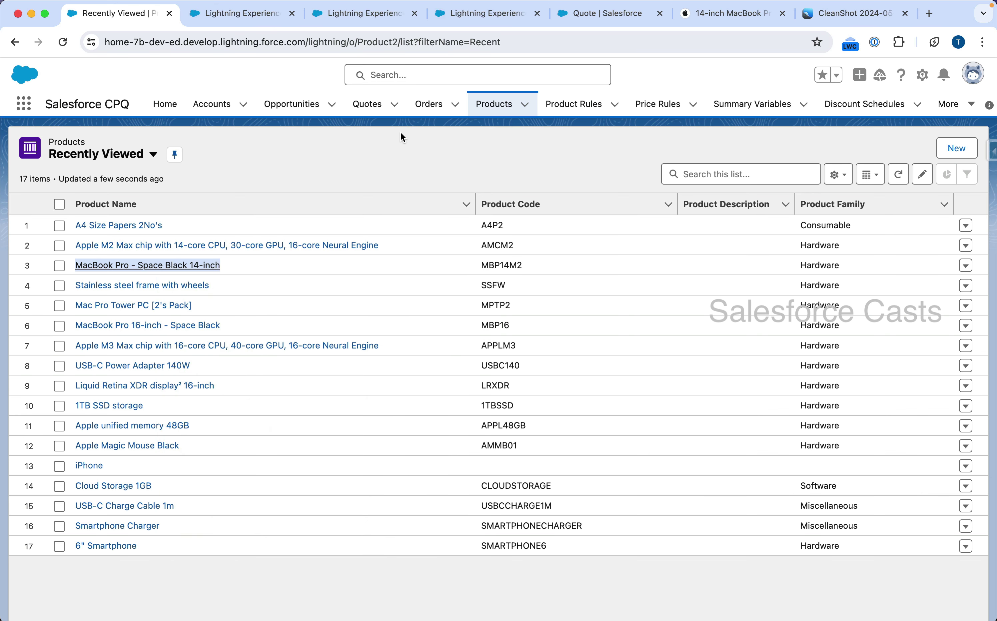
Add a standard price to the 14-inch MacBook Pro product with a list price of 2999, and save it
{"action": "left_click", "coordinate": [484, 15]}
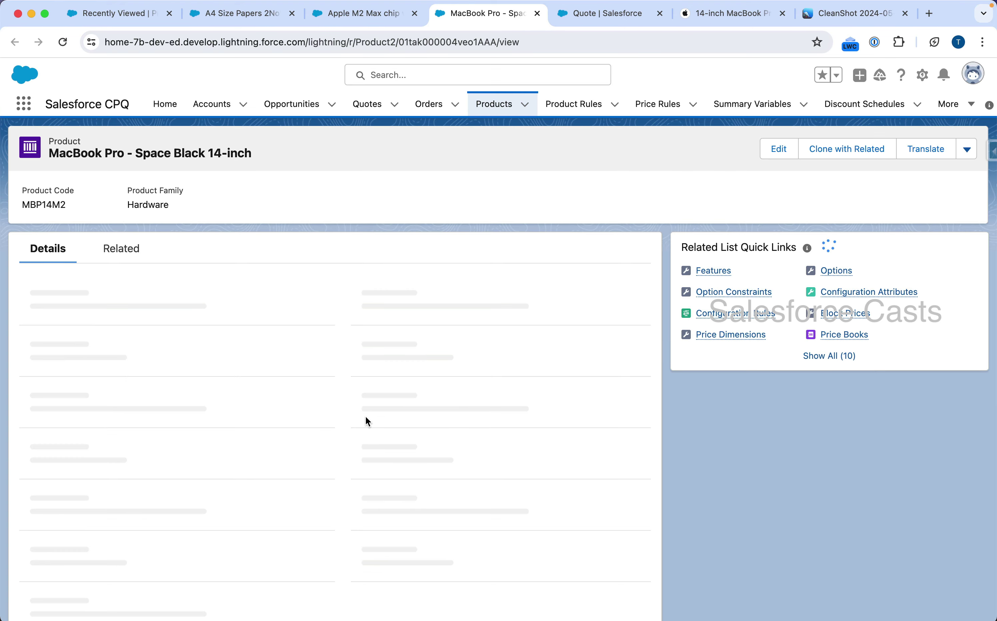
{"action": "left_click", "coordinate": [122, 250]}
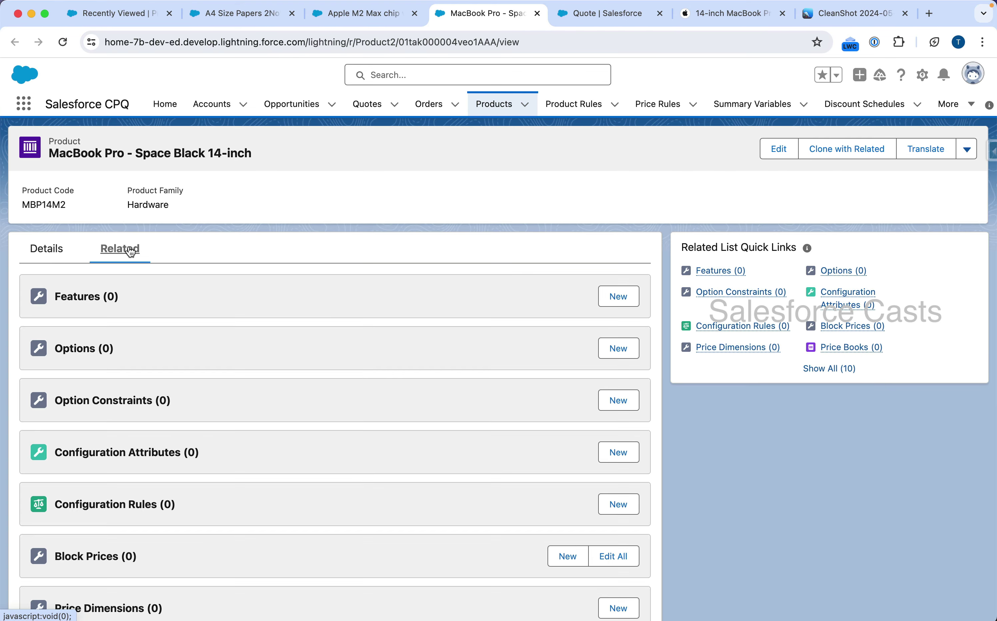
{"action": "scroll", "coordinate": [410, 459], "scroll_direction": "down", "scroll_amount": 5}
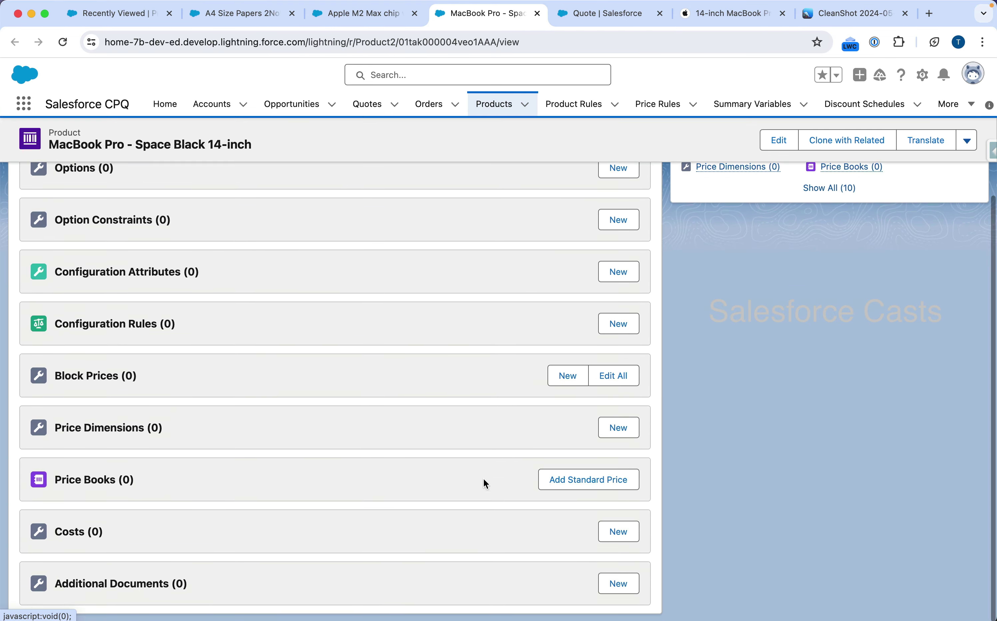
{"action": "left_click", "coordinate": [573, 482]}
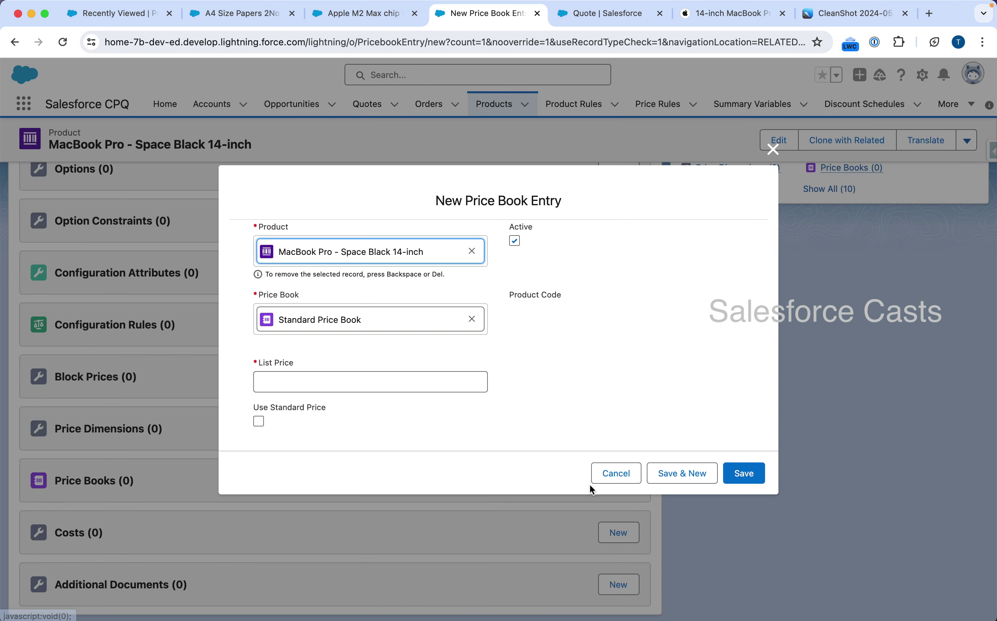
{"action": "left_click", "coordinate": [411, 387]}
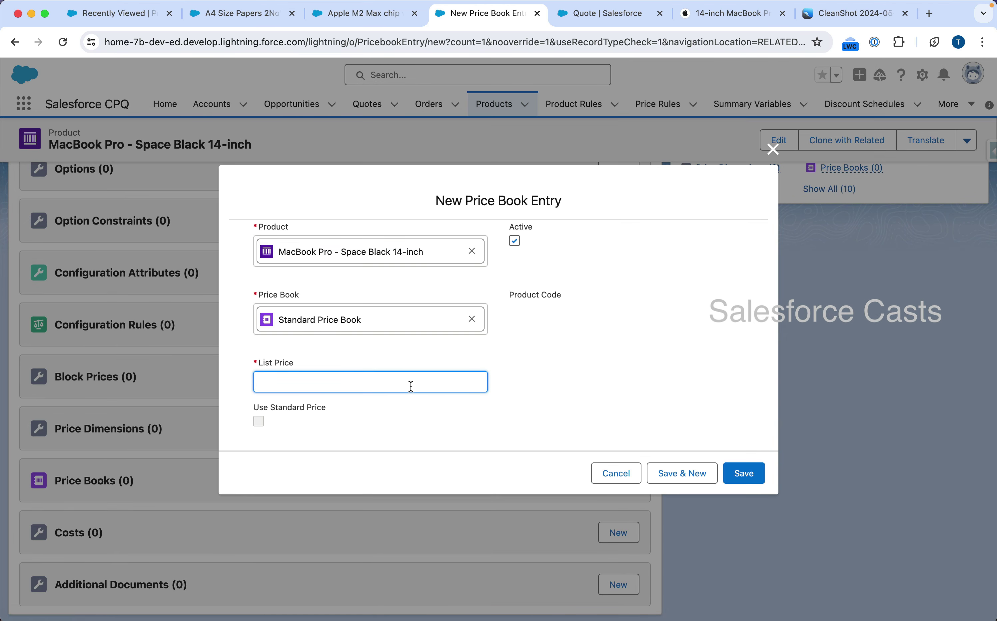
{"action": "type", "text": "2999"}
{"action": "left_click", "coordinate": [742, 473]}
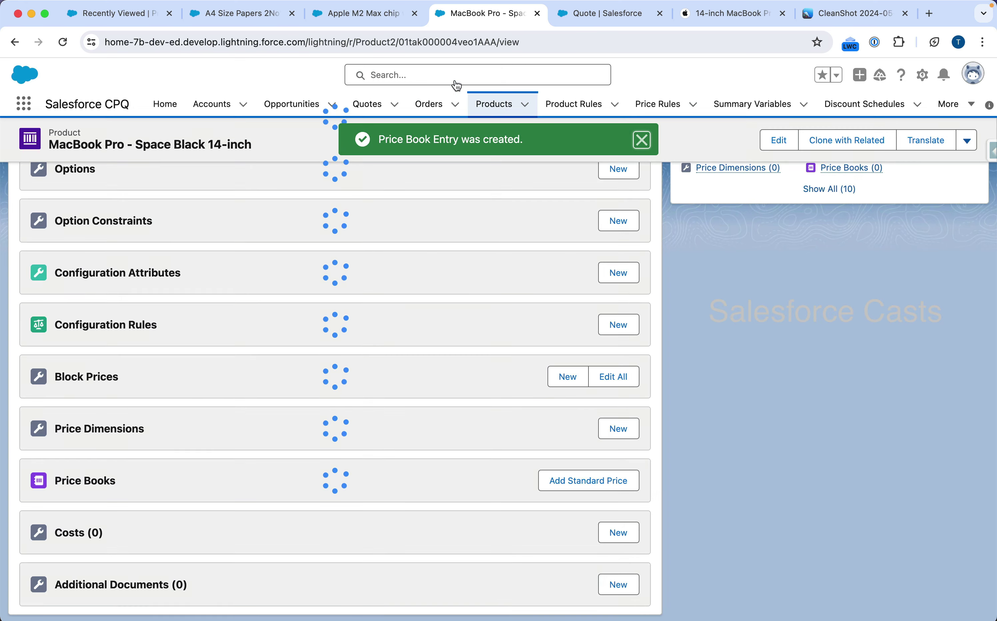
Add a standard price to the Apple M2 Max chip product with a list price of 799, and save it
{"action": "left_click", "coordinate": [382, 14]}
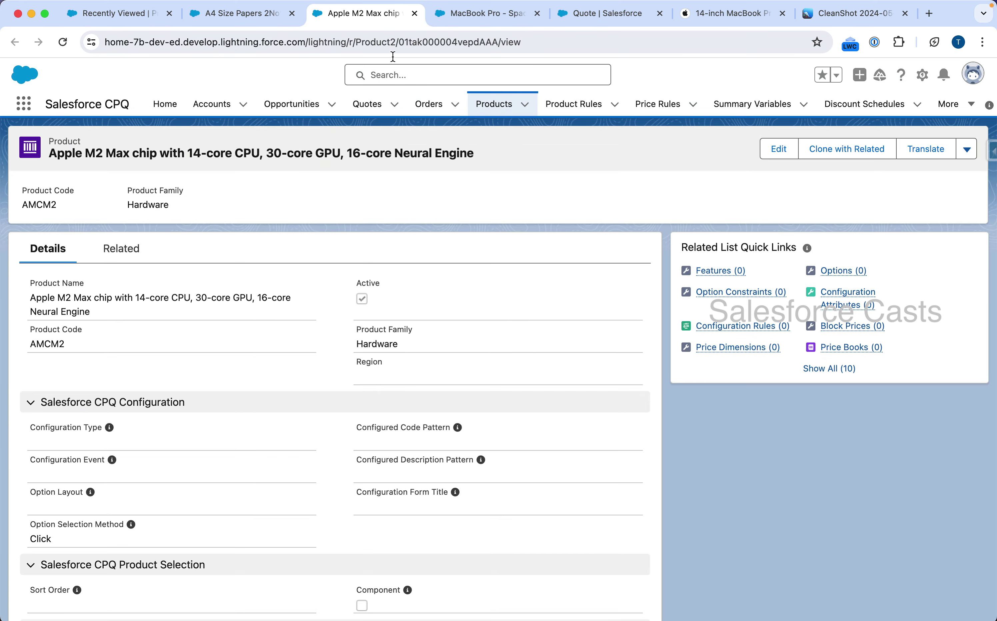
{"action": "left_click", "coordinate": [139, 253]}
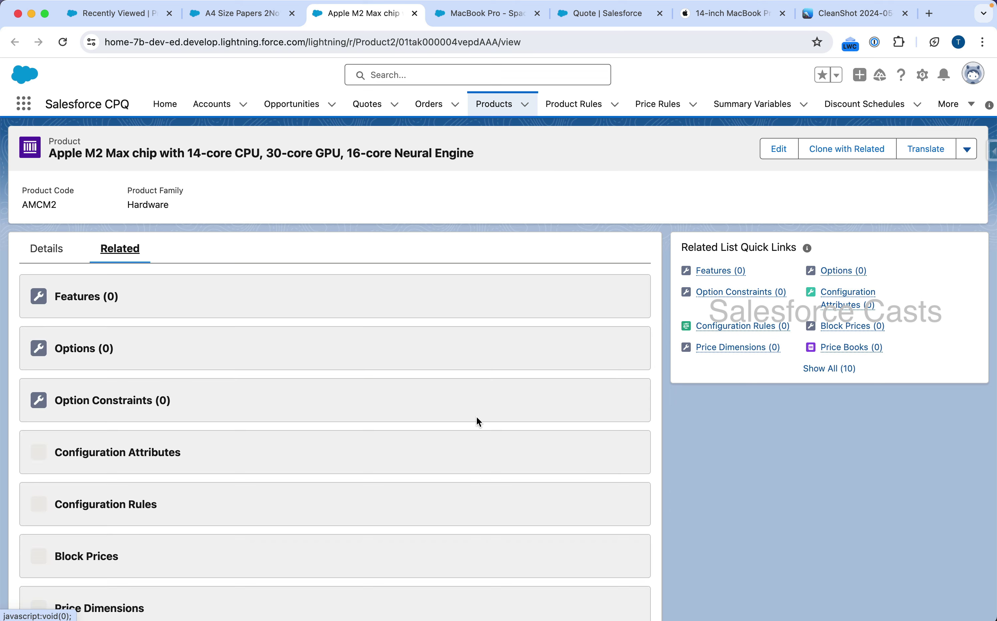
{"action": "scroll", "coordinate": [518, 473], "scroll_direction": "down", "scroll_amount": 5}
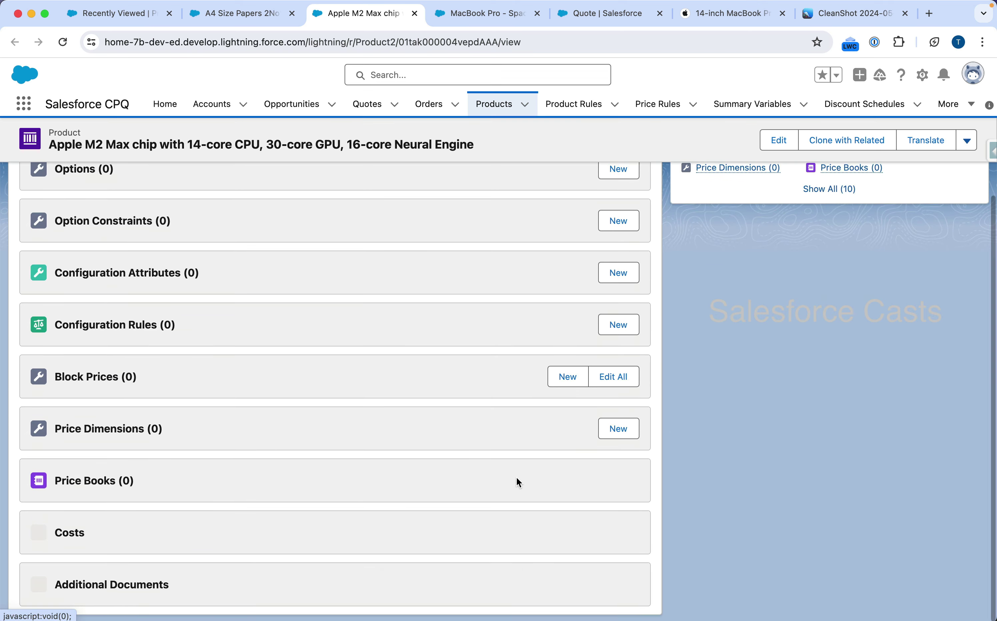
{"action": "left_click", "coordinate": [603, 480]}
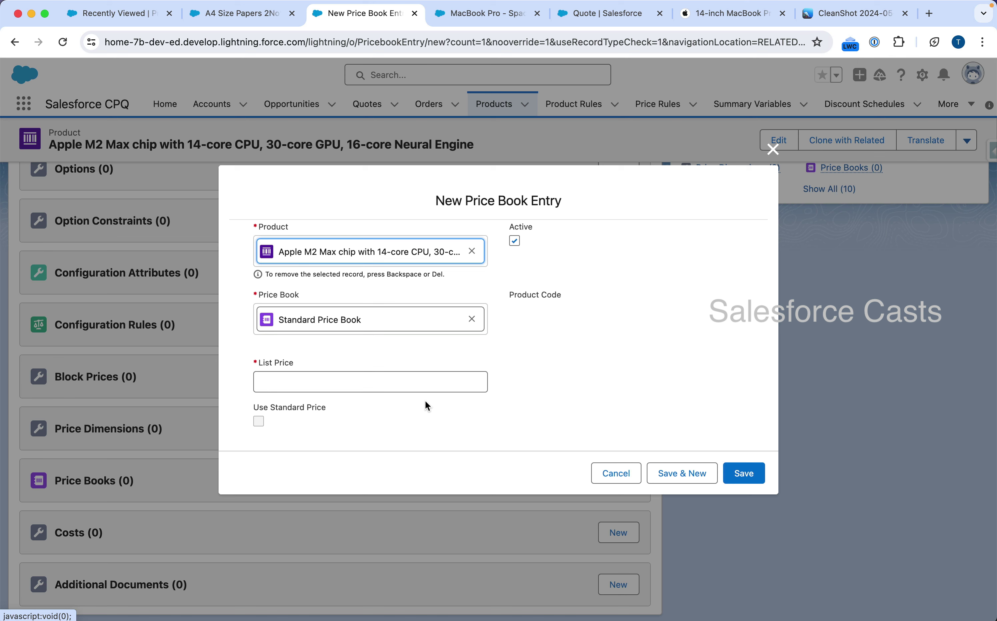
{"action": "left_click", "coordinate": [412, 381]}
{"action": "type", "text": "799"}
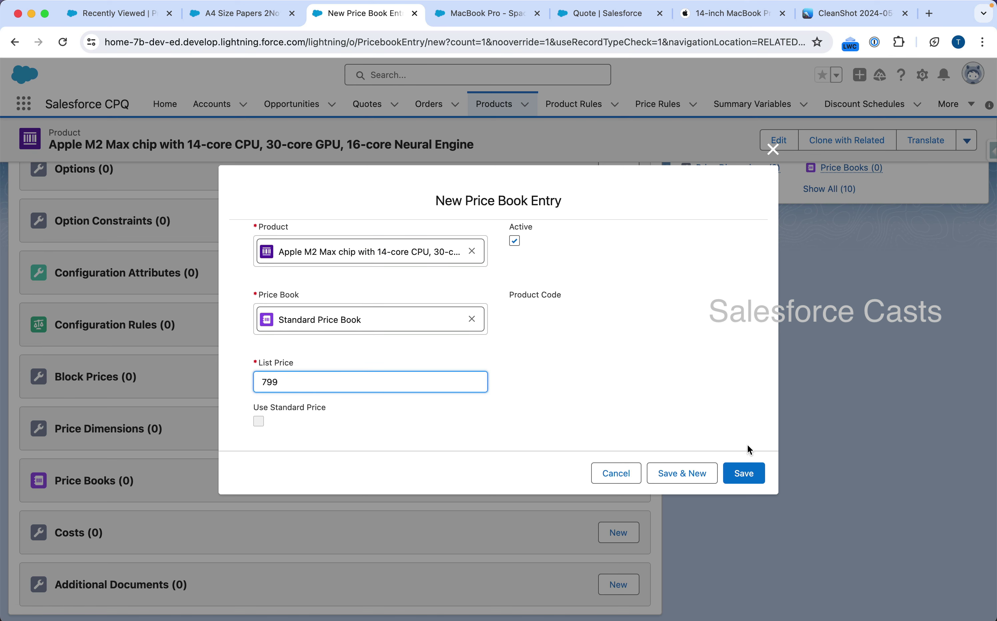
{"action": "left_click", "coordinate": [749, 473]}
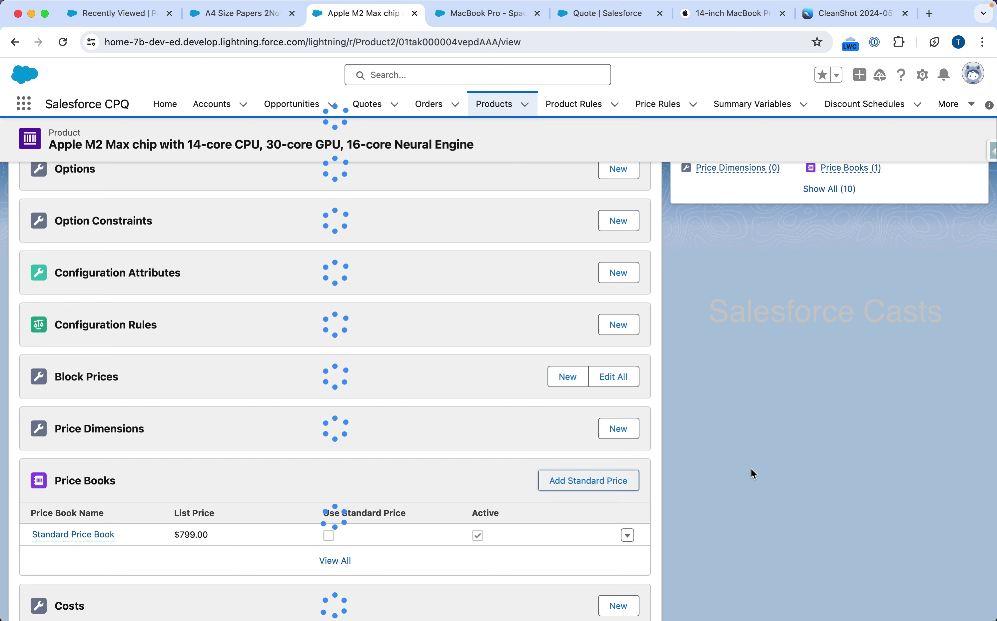
Add a standard price to the A4 Size Papers 2No's product with a list price of 1, and save it
{"action": "left_click", "coordinate": [268, 21]}
{"action": "left_click", "coordinate": [124, 247]}
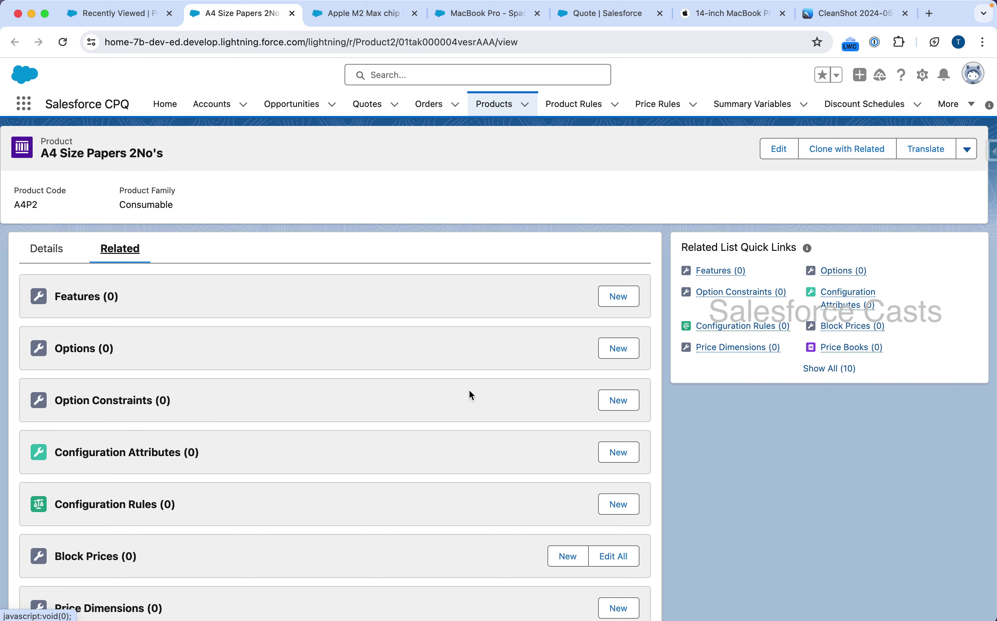
{"action": "scroll", "coordinate": [470, 393], "scroll_direction": "down", "scroll_amount": 5}
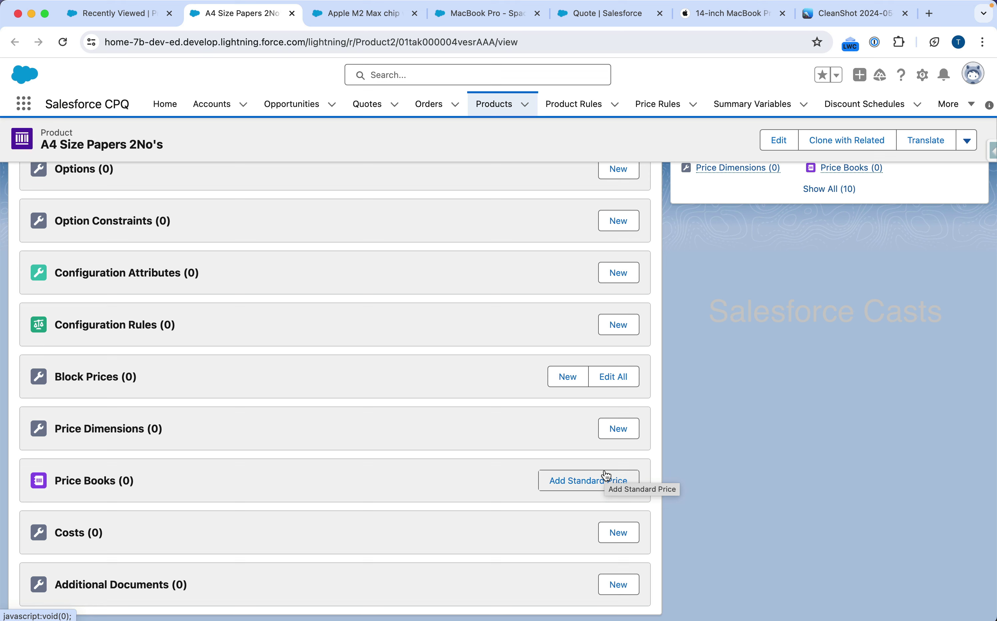
{"action": "left_click", "coordinate": [606, 477]}
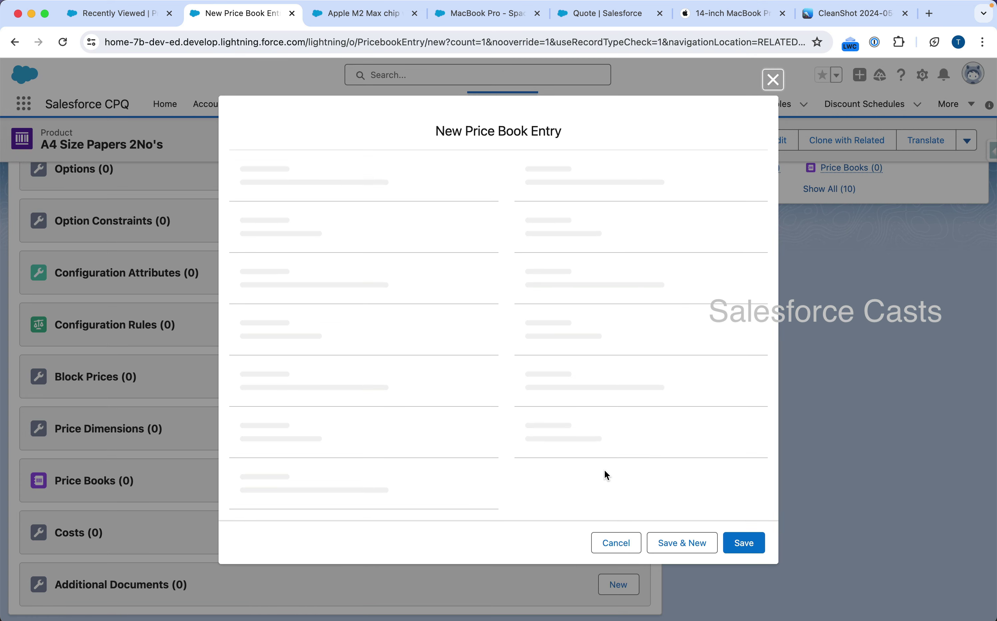
{"action": "left_click", "coordinate": [431, 391]}
{"action": "type", "text": "1"}
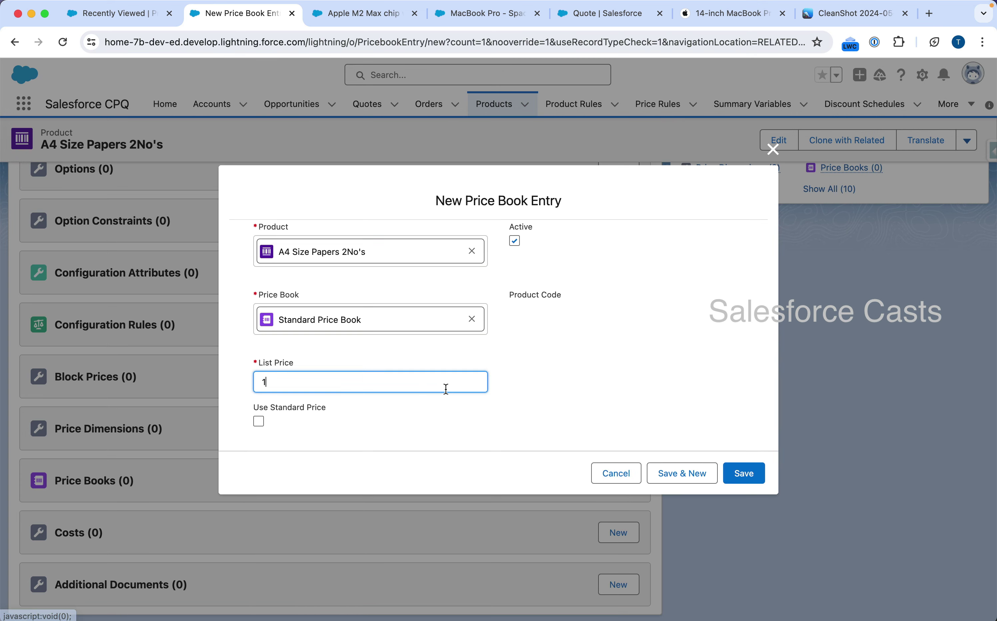
{"action": "left_click", "coordinate": [741, 473]}
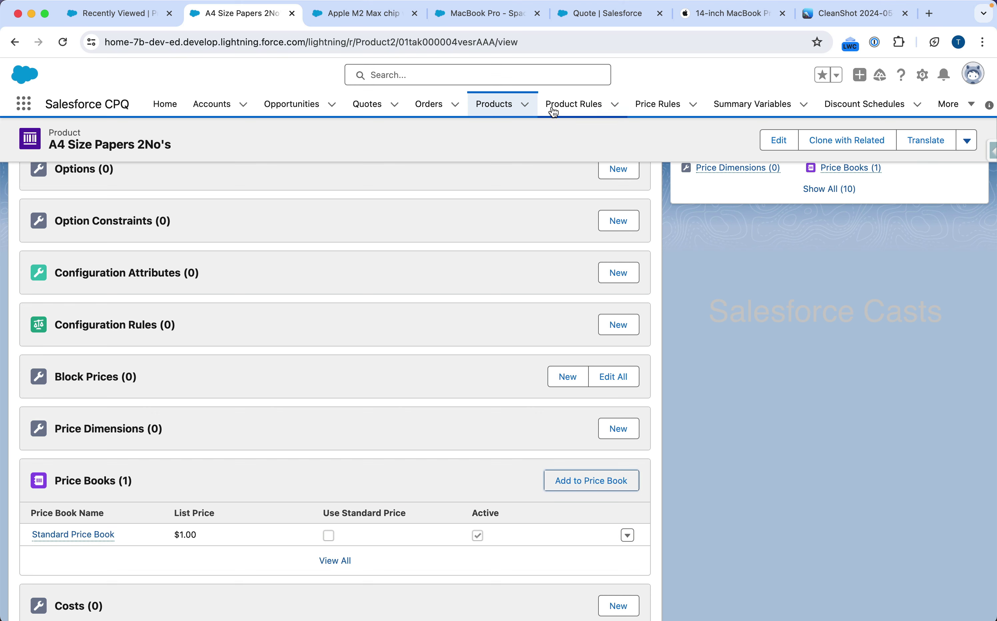
Start a new product option on the 14-inch MacBook Pro, with the Apple M2 Max chip as optional SKU and number 10
{"action": "left_click", "coordinate": [498, 17]}
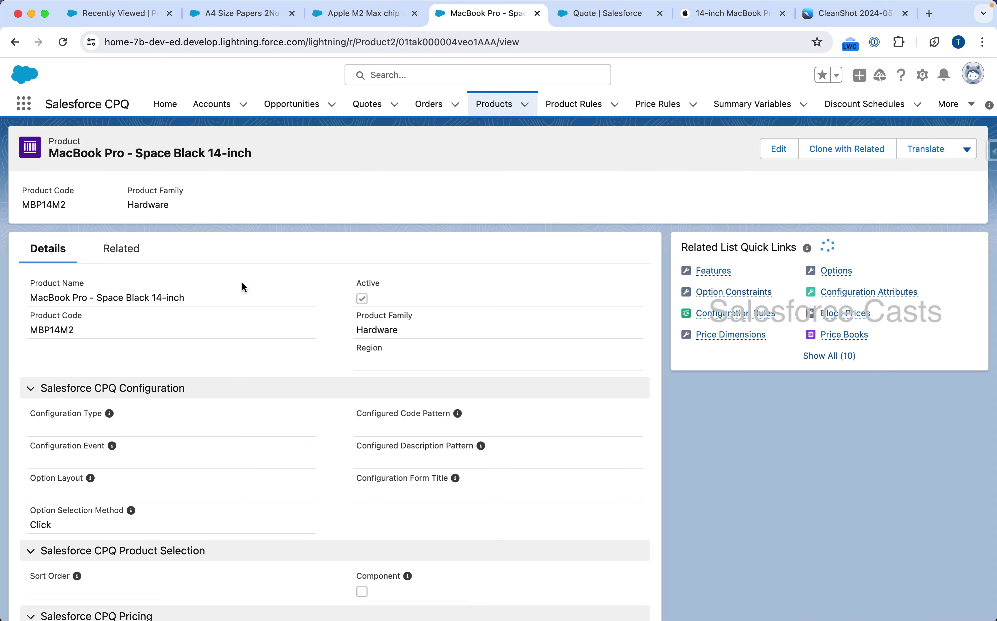
{"action": "left_click", "coordinate": [137, 256]}
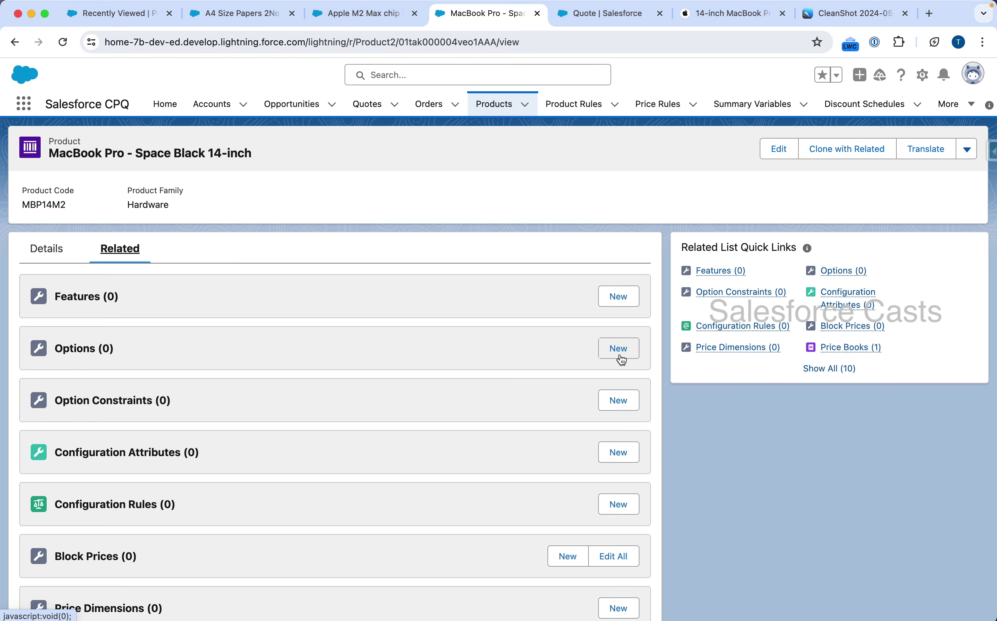
{"action": "left_click", "coordinate": [619, 348]}
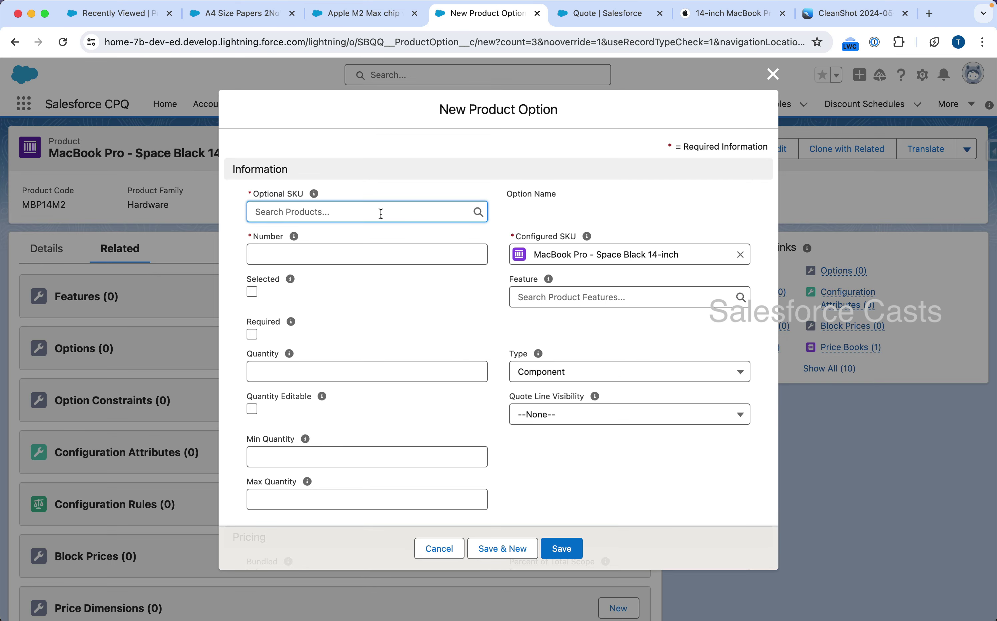
{"action": "left_click", "coordinate": [381, 213]}
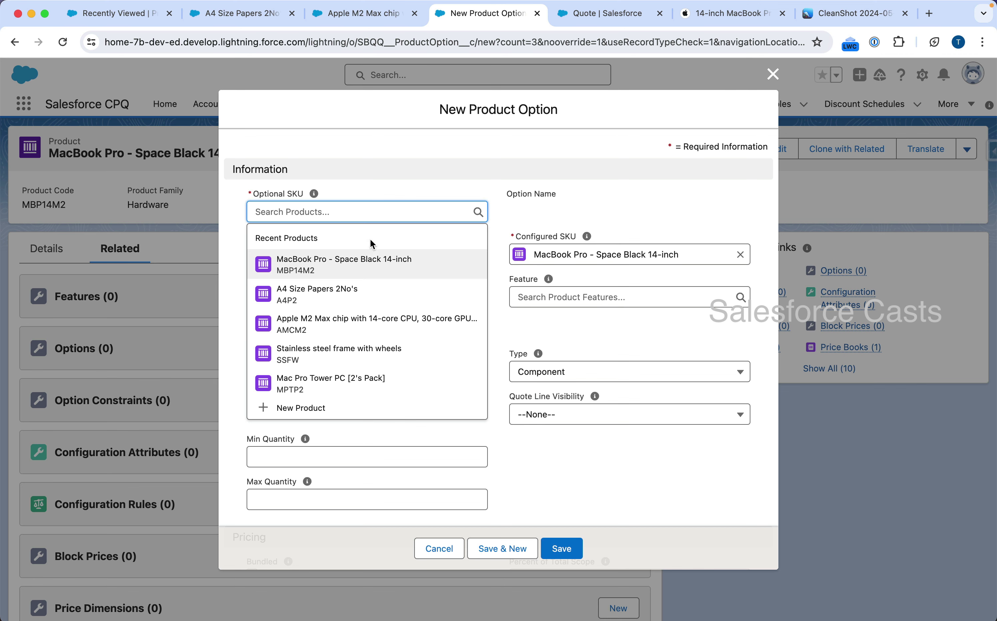
{"action": "left_click", "coordinate": [372, 325]}
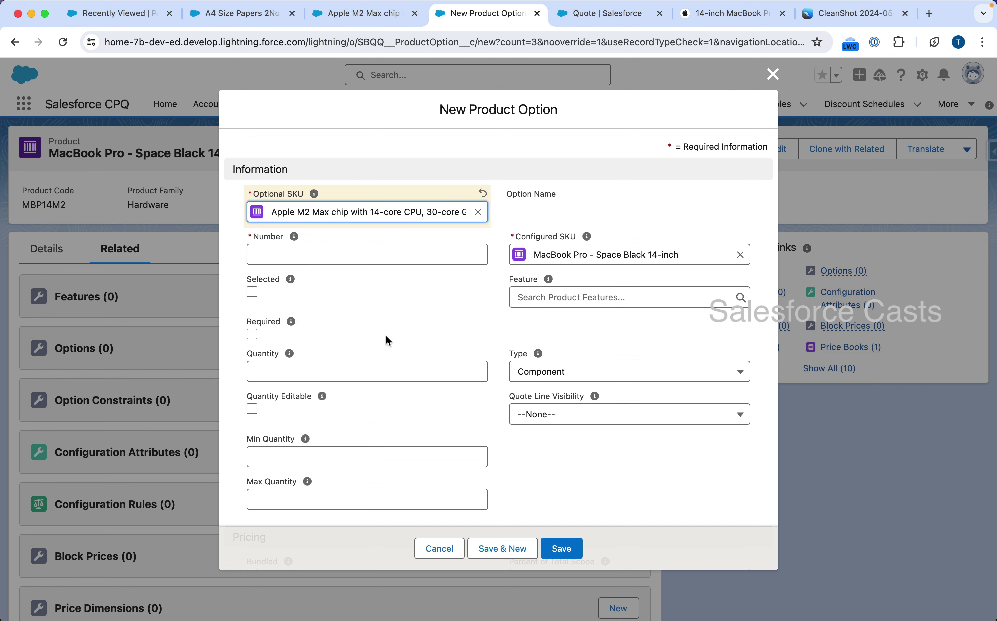
{"action": "left_click", "coordinate": [357, 257]}
{"action": "type", "text": "10"}
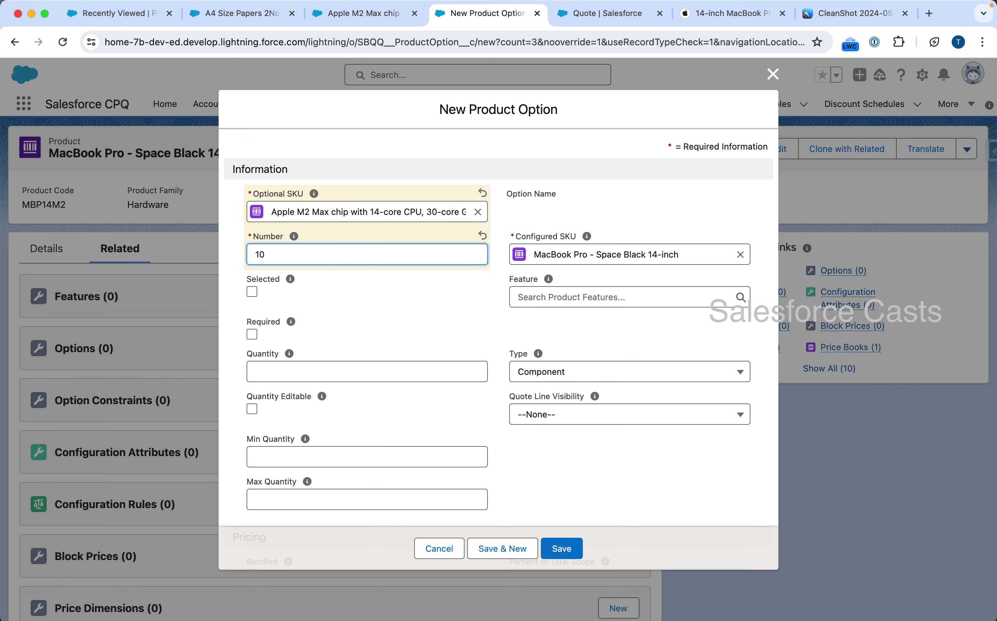
Review the product option's Type and Quote Line Visibility settings and the Bundled setting in its Pricing section
{"action": "scroll", "coordinate": [408, 424], "scroll_direction": "down", "scroll_amount": 3}
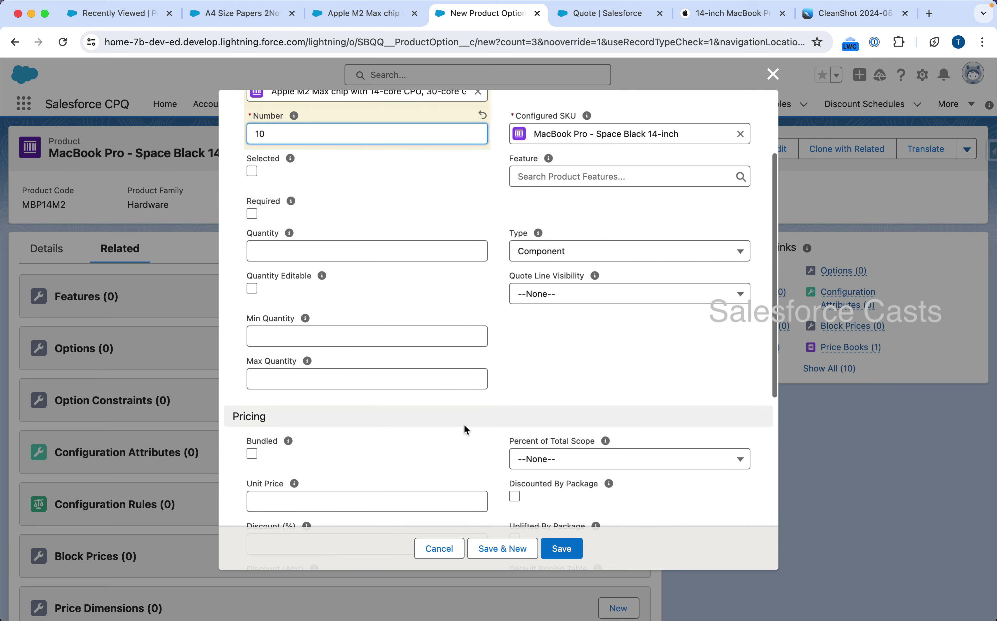
{"action": "key", "text": "super+shift+4"}
{"action": "left_click_drag", "start_coordinate": [495, 209], "coordinate": [758, 285]}
{"action": "scroll", "coordinate": [534, 389], "scroll_direction": "down", "scroll_amount": 3}
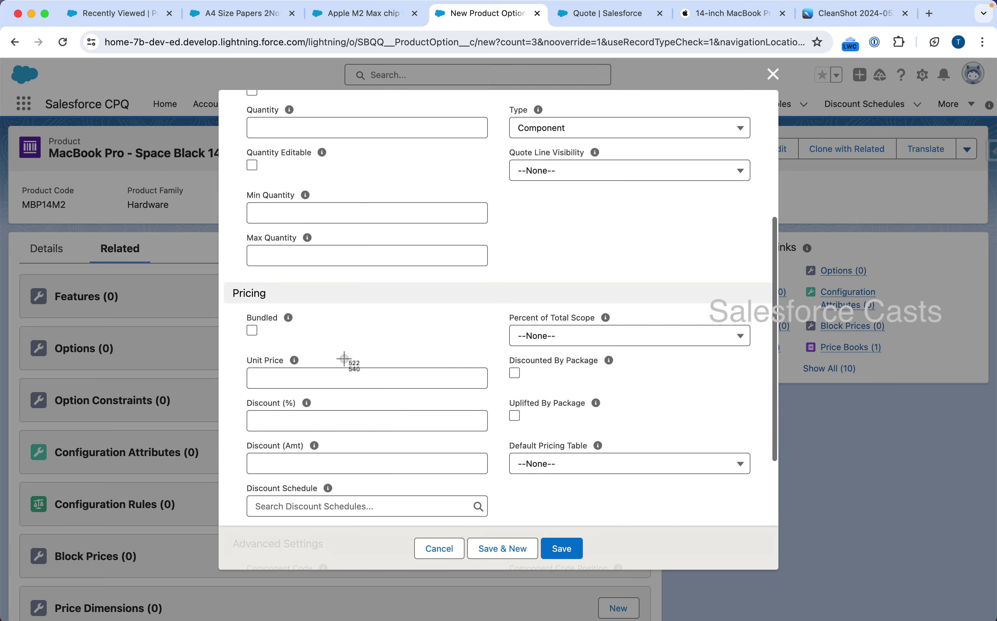
{"action": "left_click_drag", "start_coordinate": [225, 289], "coordinate": [328, 359]}
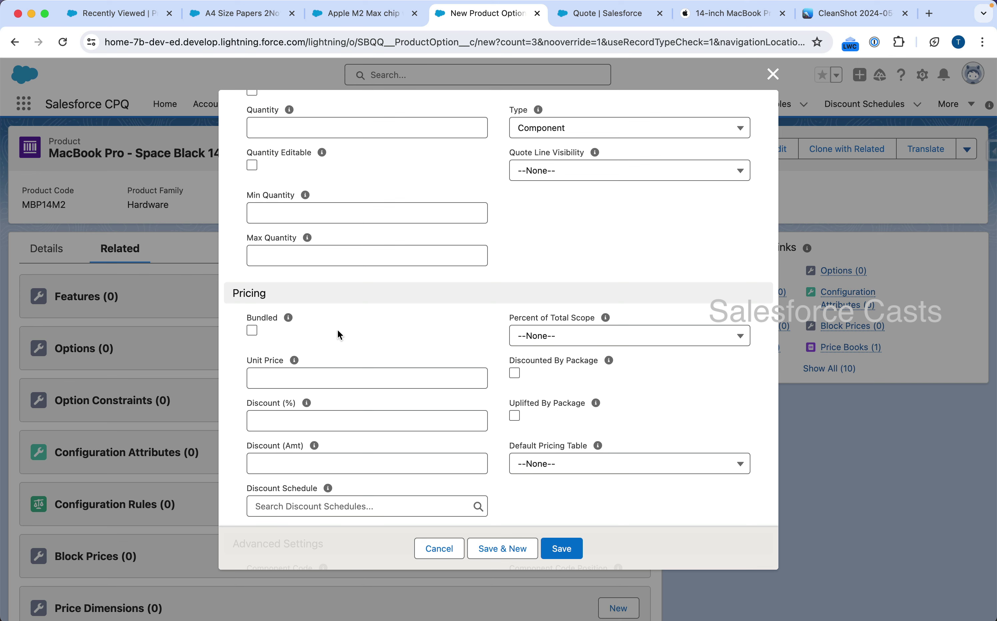
Mark the Apple M2 Max chip product option as bundled and save it
{"action": "left_click", "coordinate": [251, 330]}
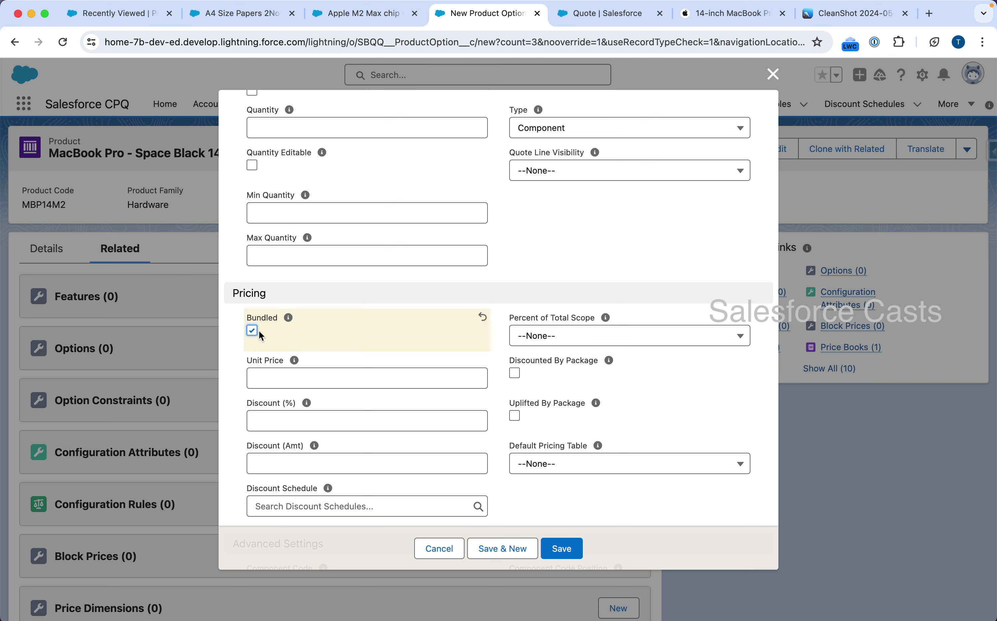
{"action": "left_click", "coordinate": [562, 549]}
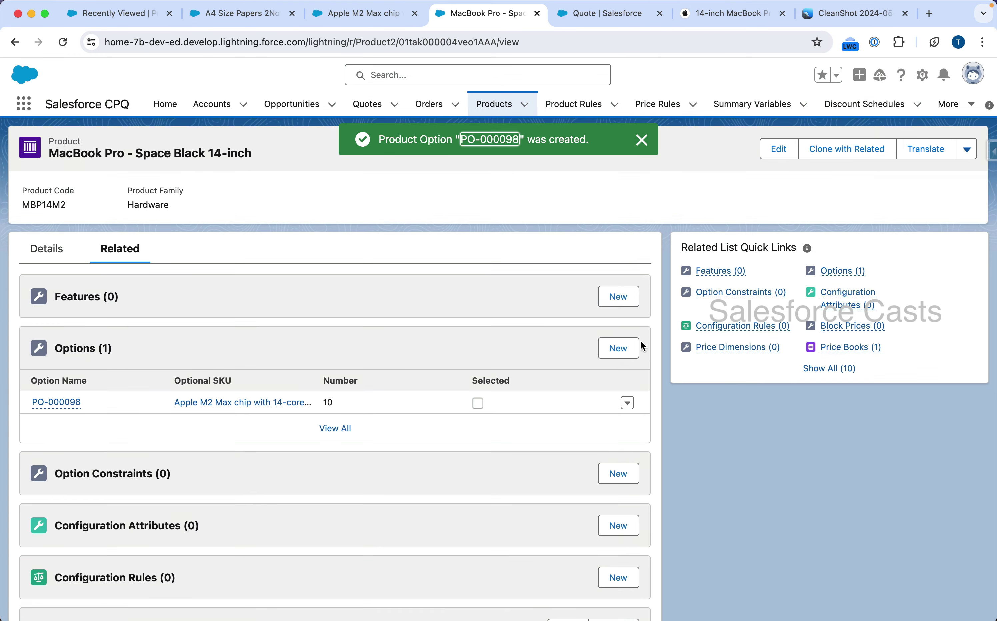
Start another product option on the 14-inch MacBook Pro, with A4 Size Papers 2No's as optional SKU and number 70
{"action": "left_click", "coordinate": [620, 348]}
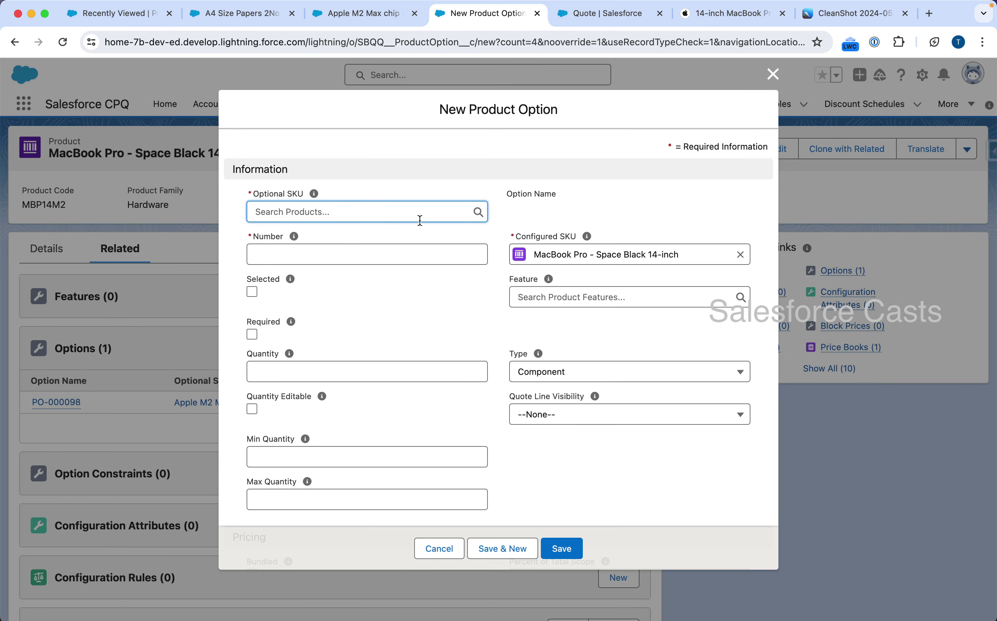
{"action": "left_click", "coordinate": [404, 214]}
{"action": "left_click", "coordinate": [349, 291]}
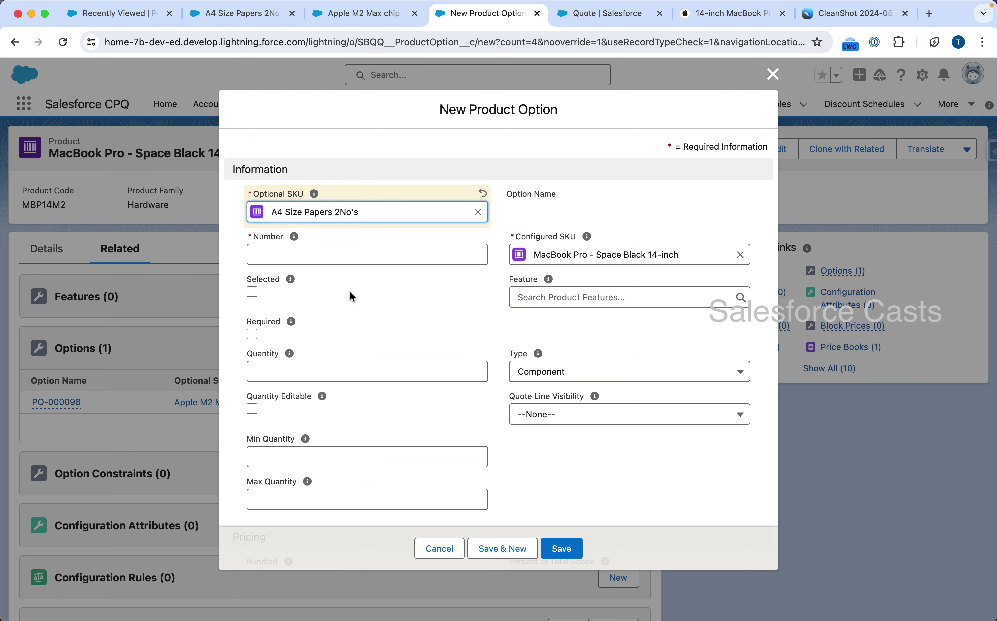
{"action": "left_click", "coordinate": [360, 253]}
{"action": "type", "text": "70"}
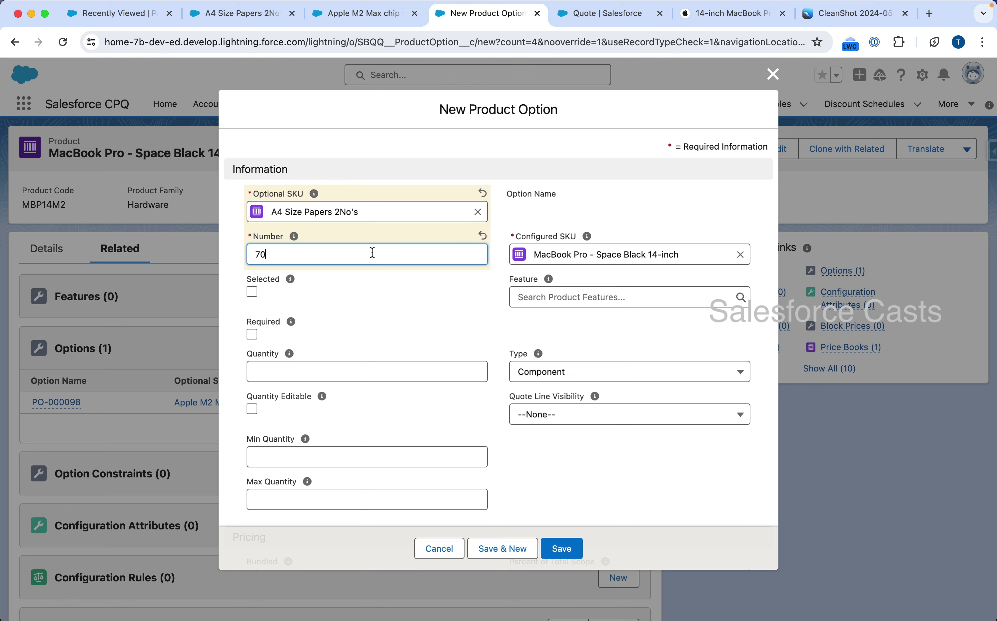
Set the A4 papers option's type to Accessory and its quantity to 2
{"action": "scroll", "coordinate": [492, 400], "scroll_direction": "down", "scroll_amount": 3}
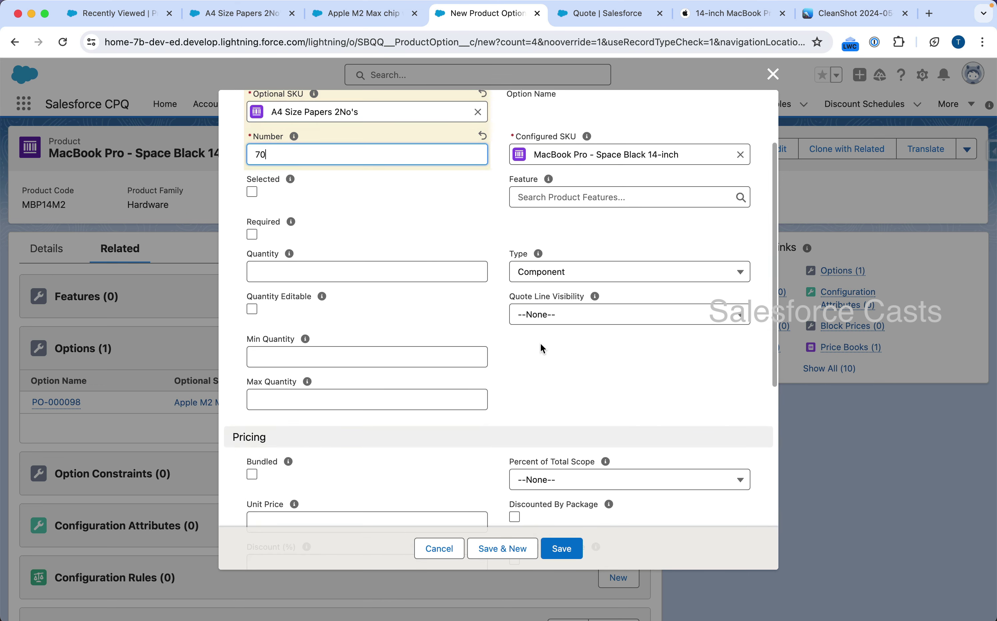
{"action": "key", "text": "super+shift+4"}
{"action": "left_click_drag", "start_coordinate": [488, 232], "coordinate": [769, 297]}
{"action": "left_click", "coordinate": [725, 276]}
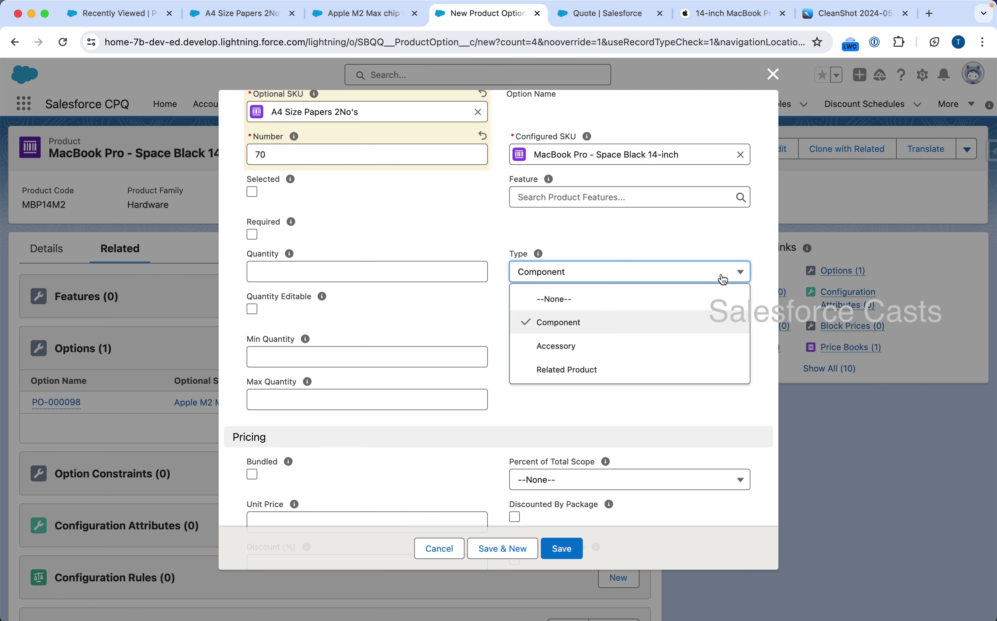
{"action": "left_click", "coordinate": [626, 346]}
{"action": "left_click", "coordinate": [417, 270]}
{"action": "type", "text": "2"}
{"action": "left_click", "coordinate": [575, 367]}
Review the Component and Accessory behaviour in the option type comparison table, and return to the new product option
{"action": "left_click", "coordinate": [885, 13]}
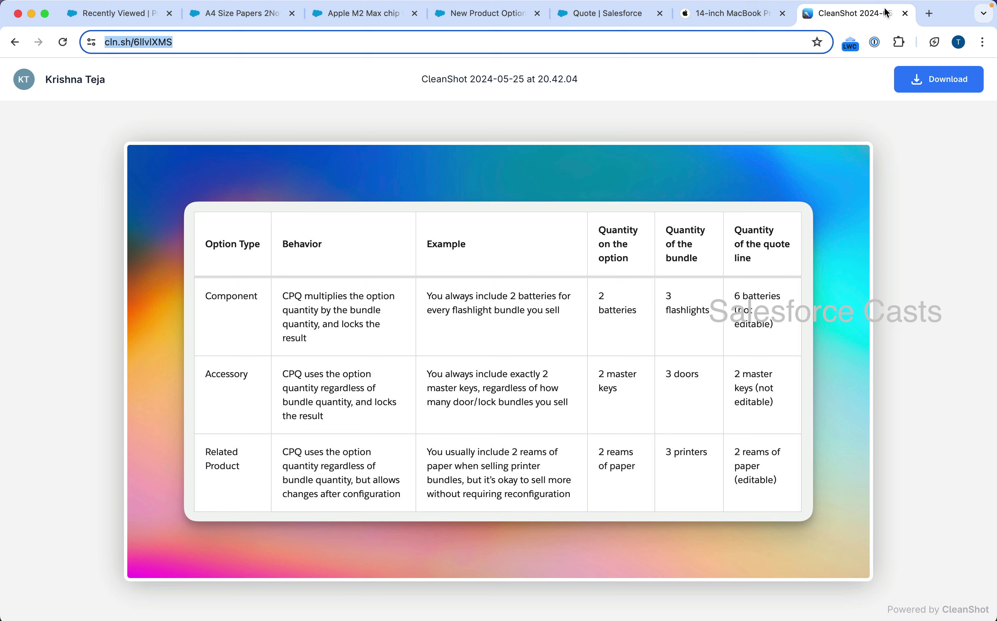
{"action": "key", "text": "super+shift+4"}
{"action": "left_click_drag", "start_coordinate": [193, 228], "coordinate": [282, 319]}
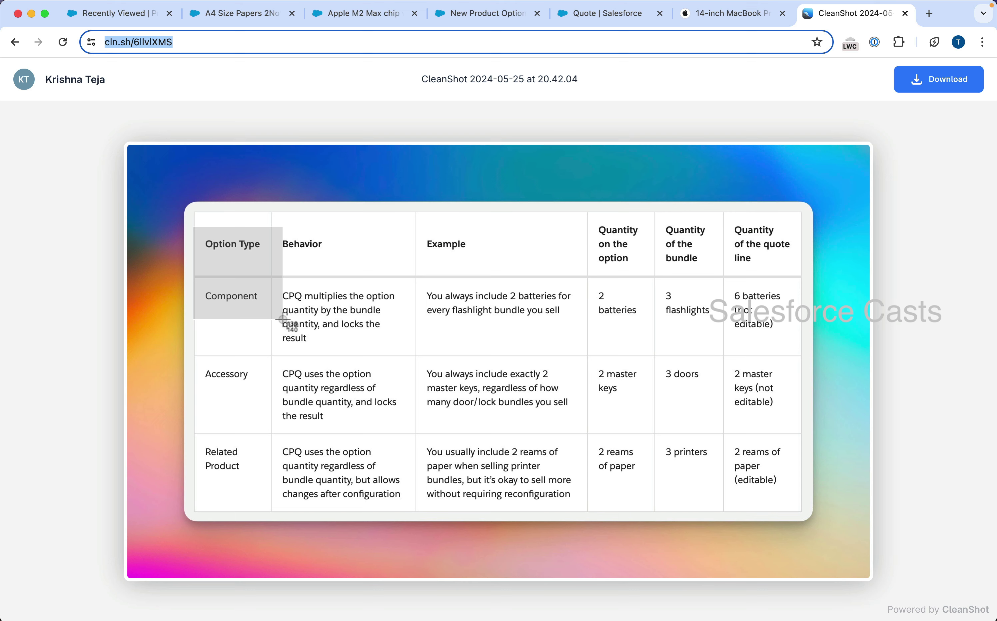
{"action": "left_click_drag", "start_coordinate": [283, 319], "coordinate": [267, 392]}
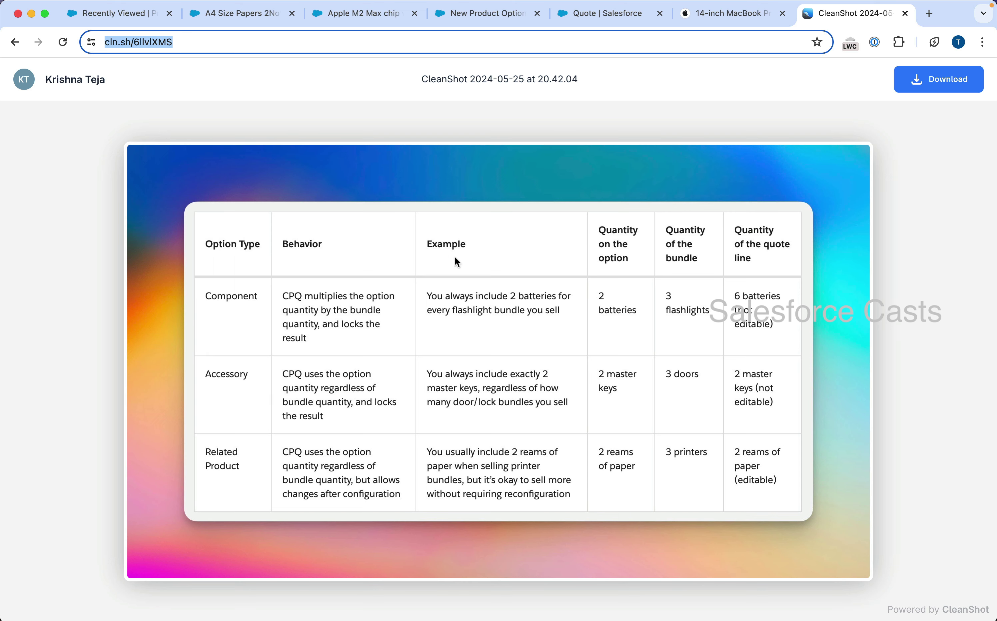
{"action": "left_click", "coordinate": [487, 14]}
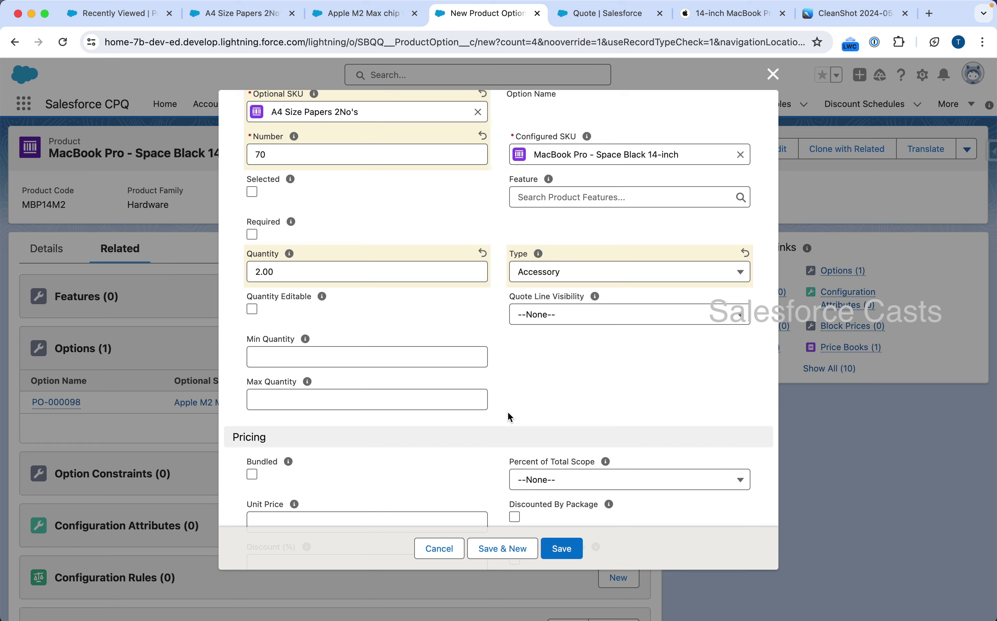
Mark the A4 papers product option as bundled and save it
{"action": "scroll", "coordinate": [507, 411], "scroll_direction": "down", "scroll_amount": 5}
{"action": "key", "text": "super+shift+4"}
{"action": "left_click_drag", "start_coordinate": [230, 305], "coordinate": [317, 353]}
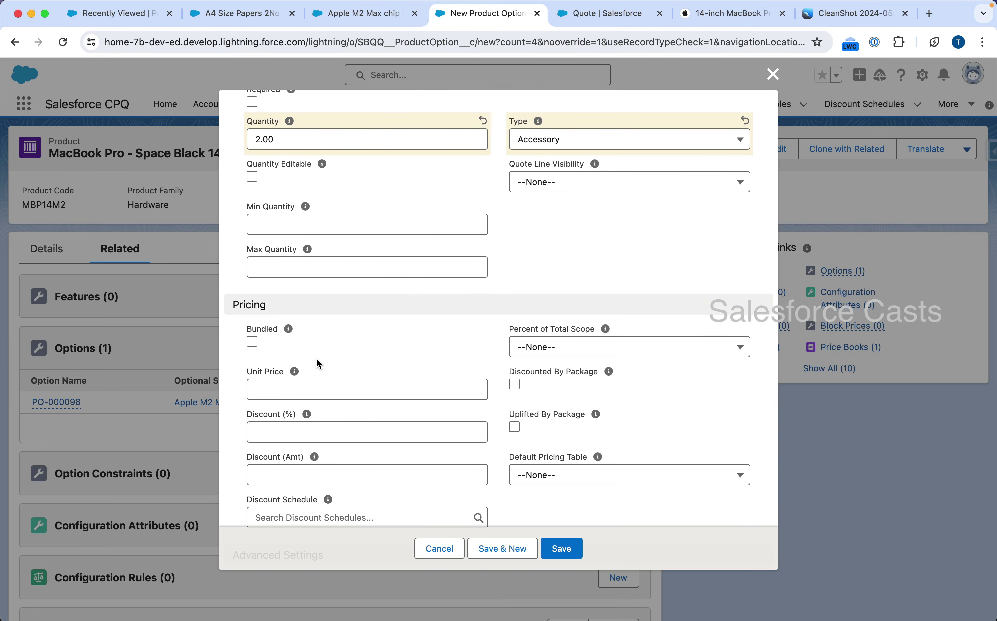
{"action": "left_click", "coordinate": [252, 342]}
{"action": "scroll", "coordinate": [474, 312], "scroll_direction": "up", "scroll_amount": 3}
{"action": "key", "text": "super+shift+4"}
{"action": "left_click_drag", "start_coordinate": [229, 82], "coordinate": [518, 151]}
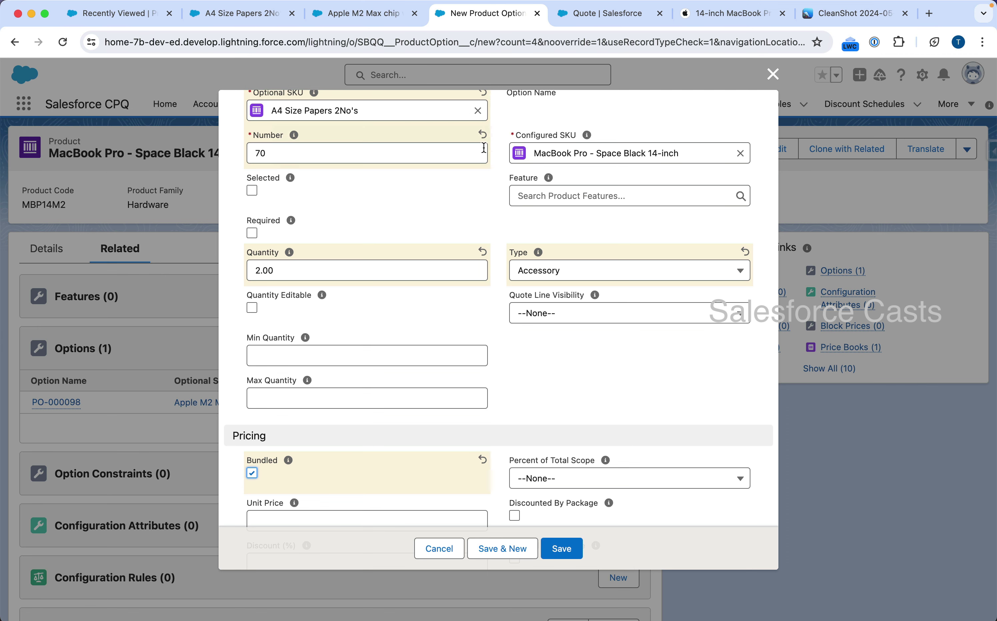
{"action": "left_click", "coordinate": [621, 20]}
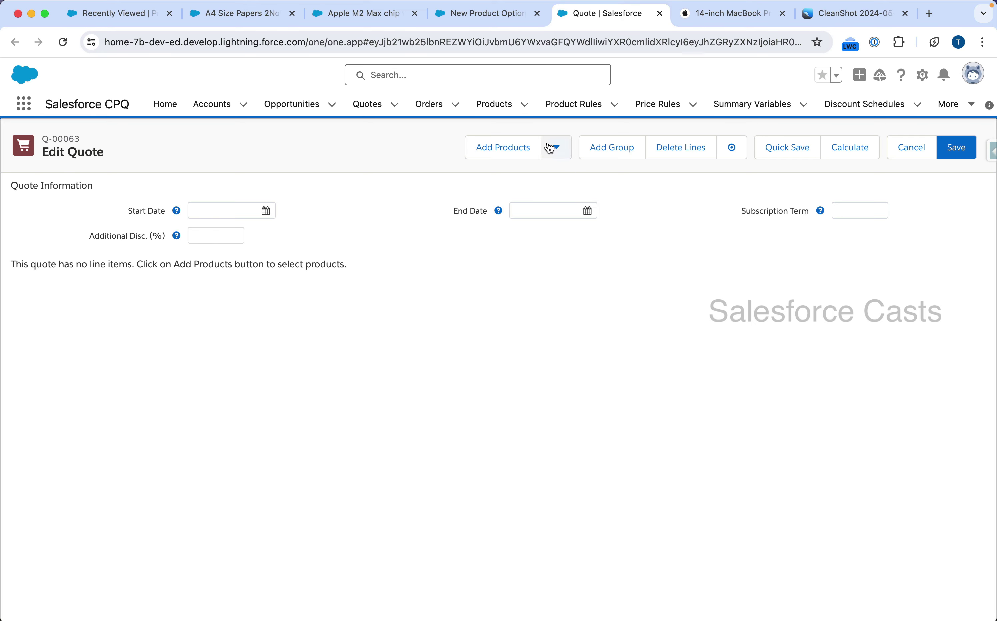
{"action": "left_click", "coordinate": [508, 21]}
{"action": "left_click", "coordinate": [567, 547]}
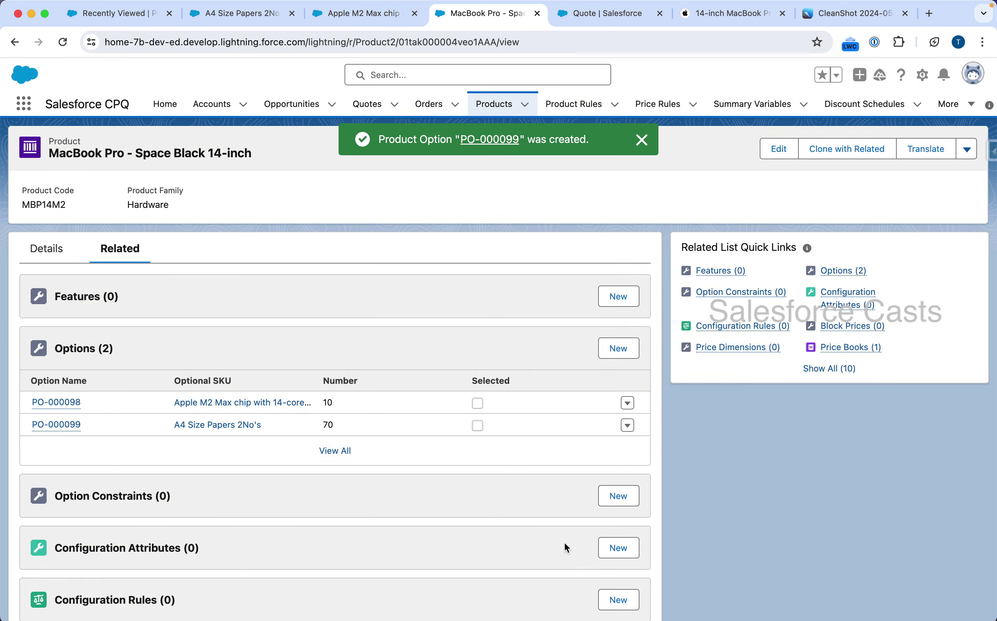
Edit the 14-inch MacBook Pro product to use Configuration Type Allowed and Configuration Event Always, and save it
{"action": "left_click", "coordinate": [49, 251]}
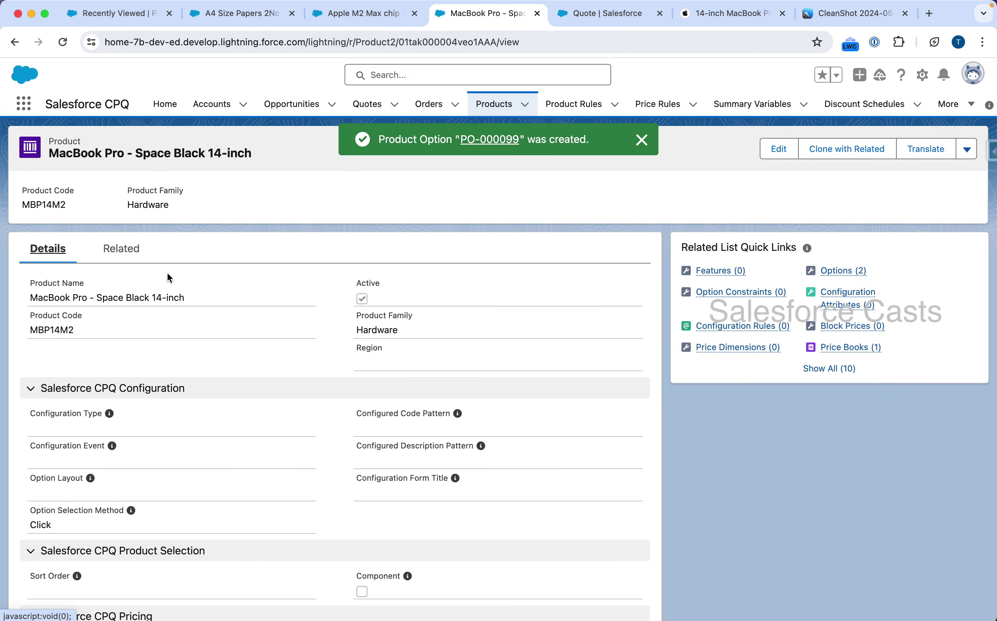
{"action": "left_click", "coordinate": [779, 149]}
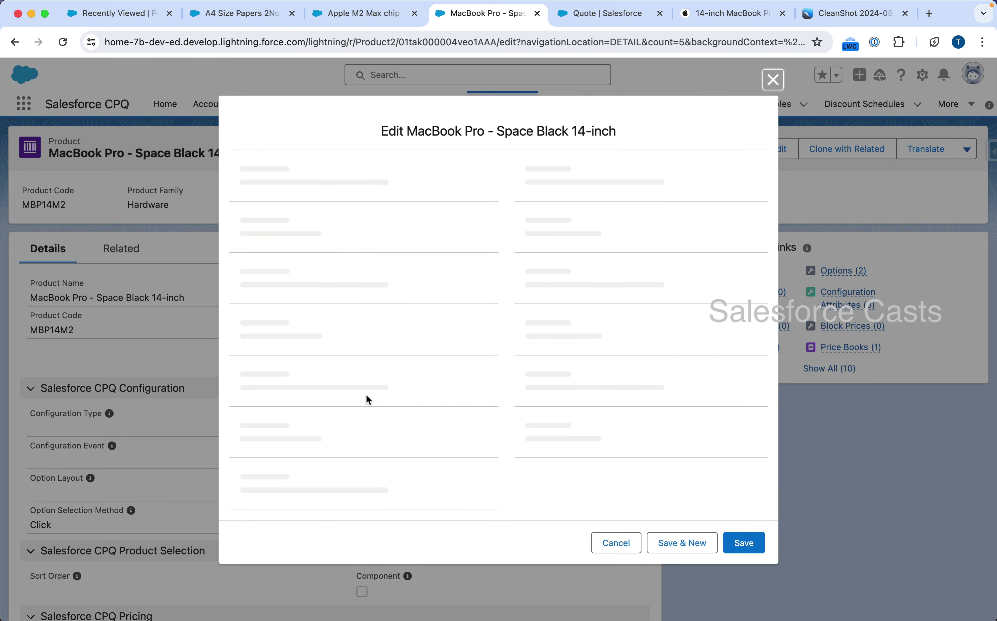
{"action": "scroll", "coordinate": [415, 389], "scroll_direction": "down", "scroll_amount": 5}
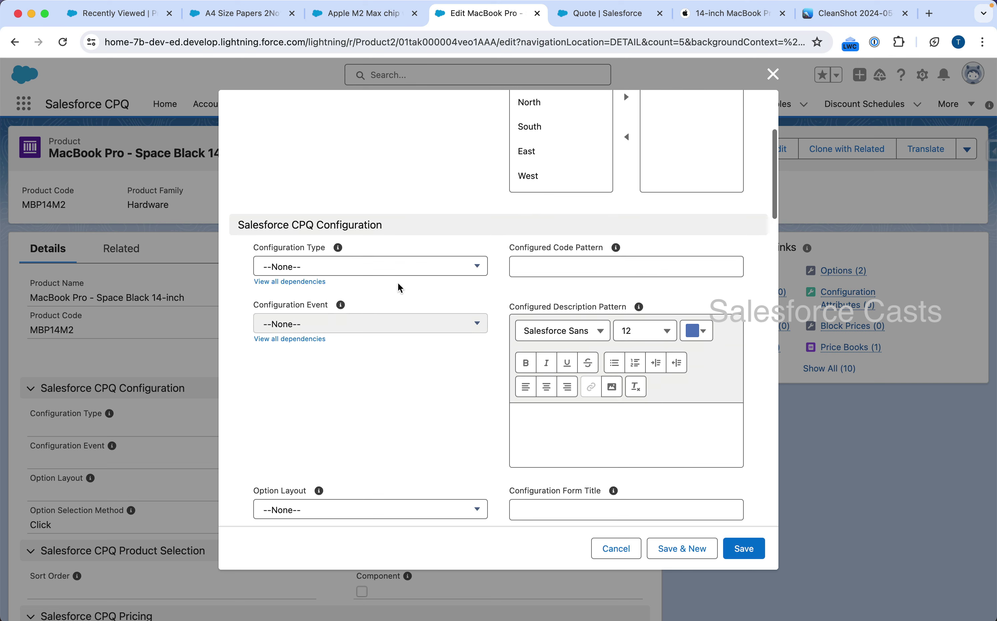
{"action": "left_click", "coordinate": [397, 272]}
{"action": "left_click", "coordinate": [337, 345]}
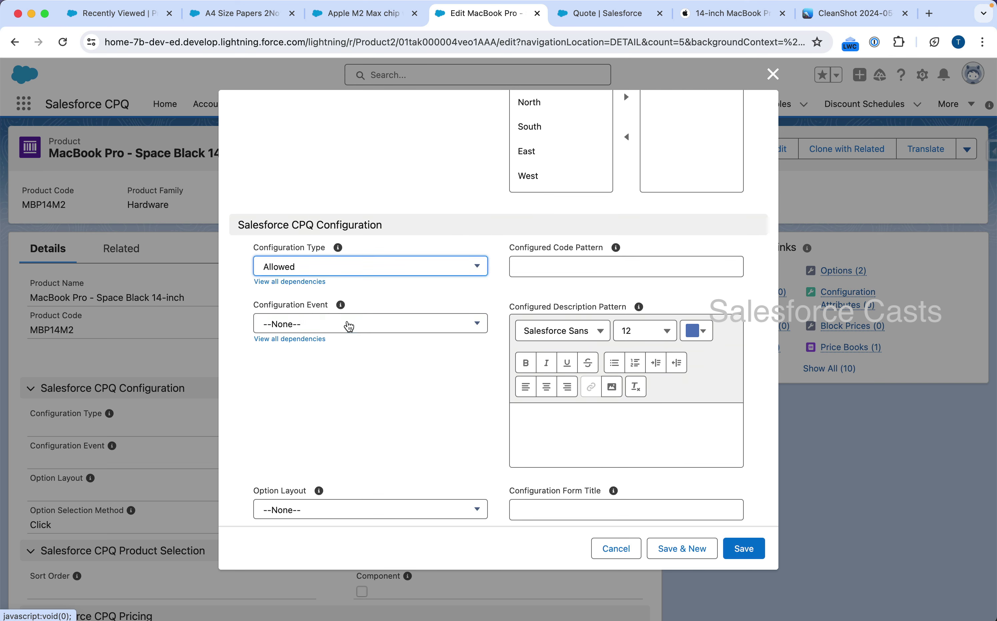
{"action": "left_click", "coordinate": [345, 324]}
{"action": "left_click", "coordinate": [327, 376]}
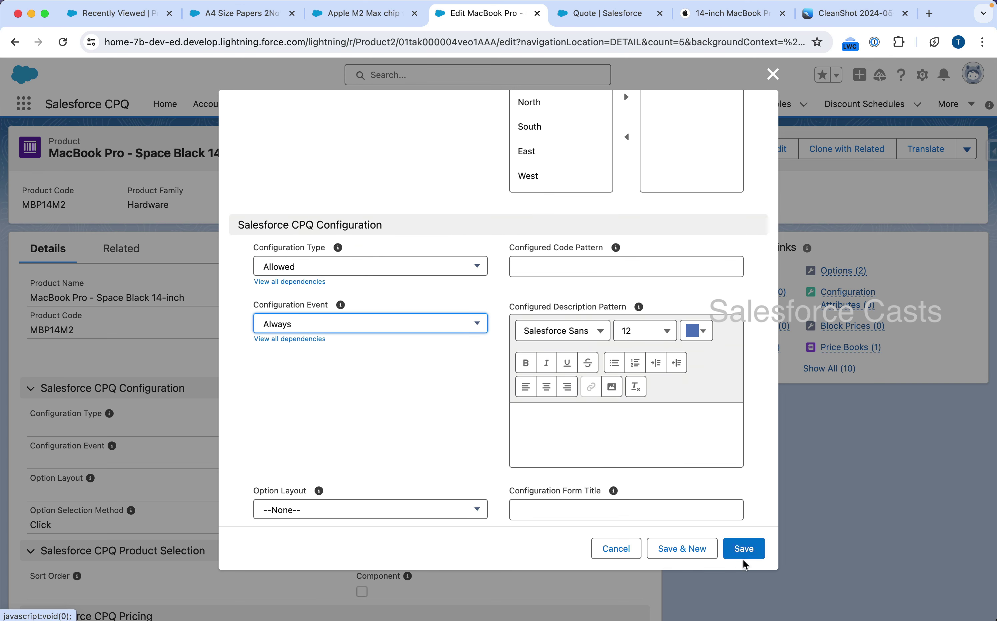
{"action": "left_click", "coordinate": [746, 550]}
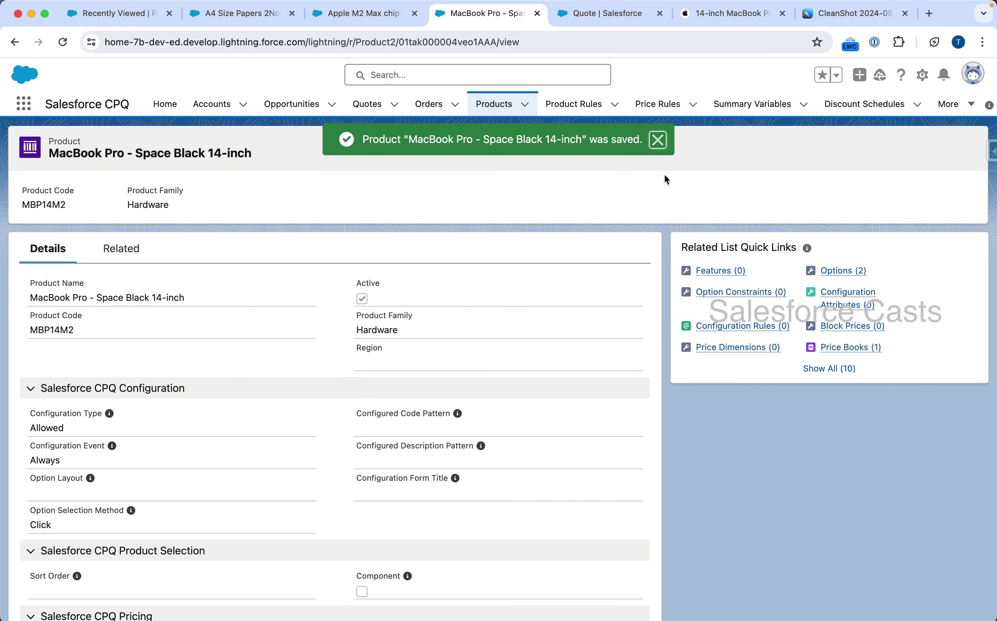
Open product selection from the quote line editor and search for MacBook
{"action": "left_click", "coordinate": [631, 23]}
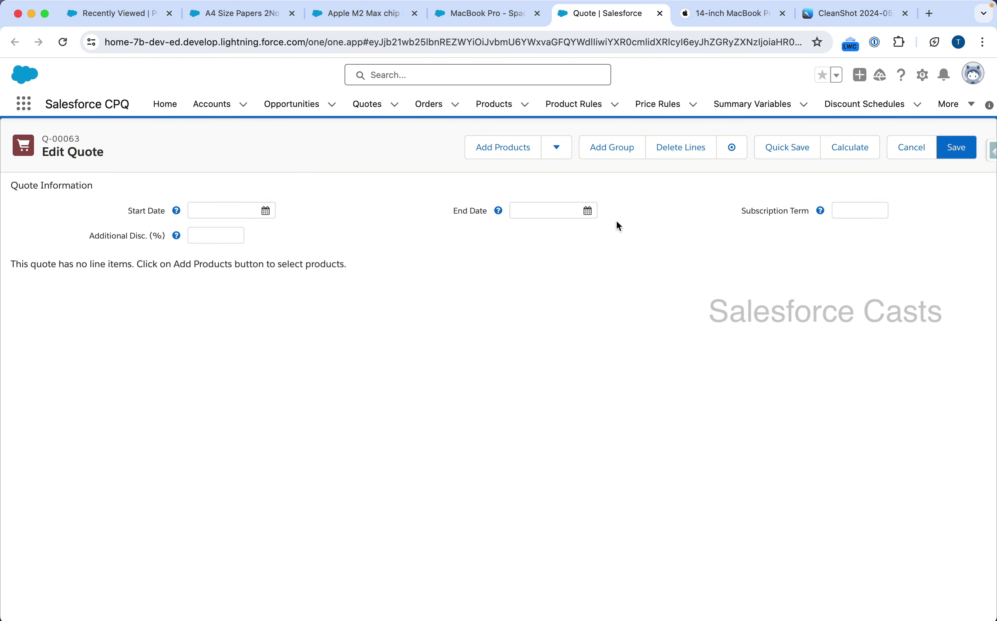
{"action": "left_click", "coordinate": [511, 150]}
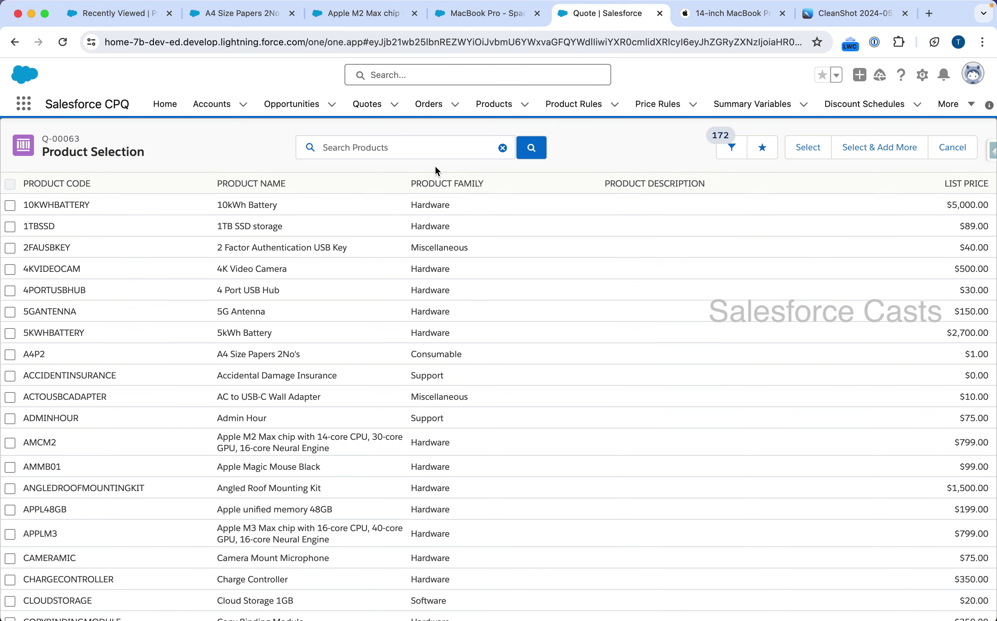
{"action": "left_click", "coordinate": [421, 150]}
{"action": "type", "text": "MacBook"}
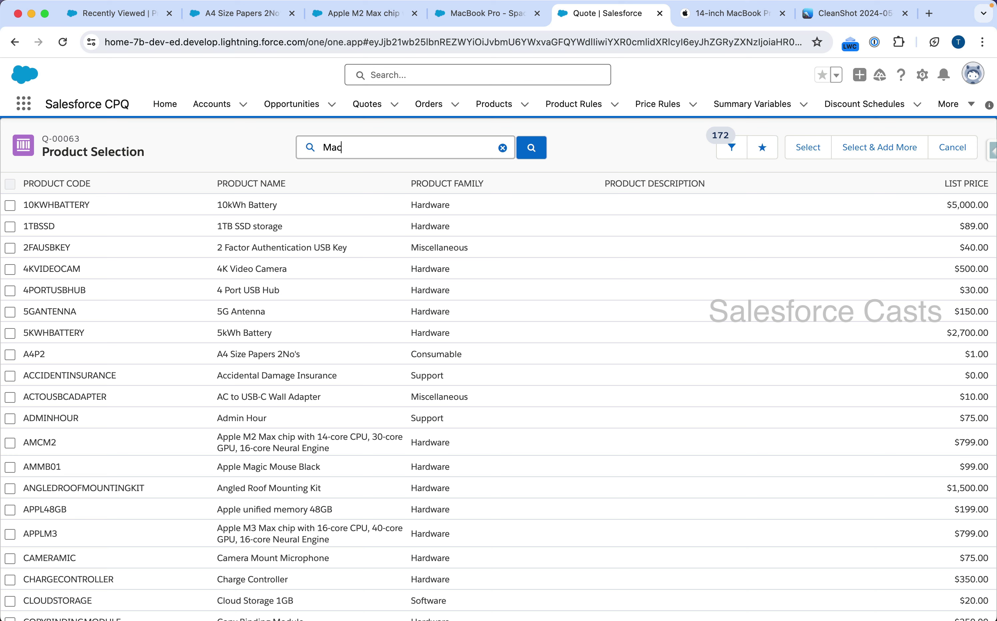
{"action": "key", "text": "Return"}
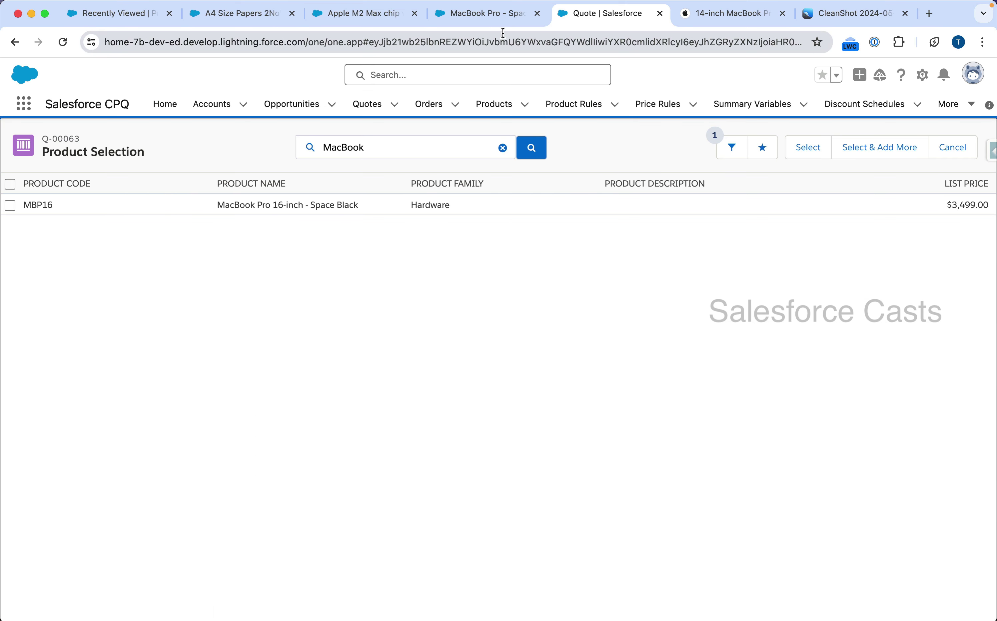
Check the 14-inch MacBook Pro product's options, price book entry and Active status
{"action": "left_click", "coordinate": [504, 17]}
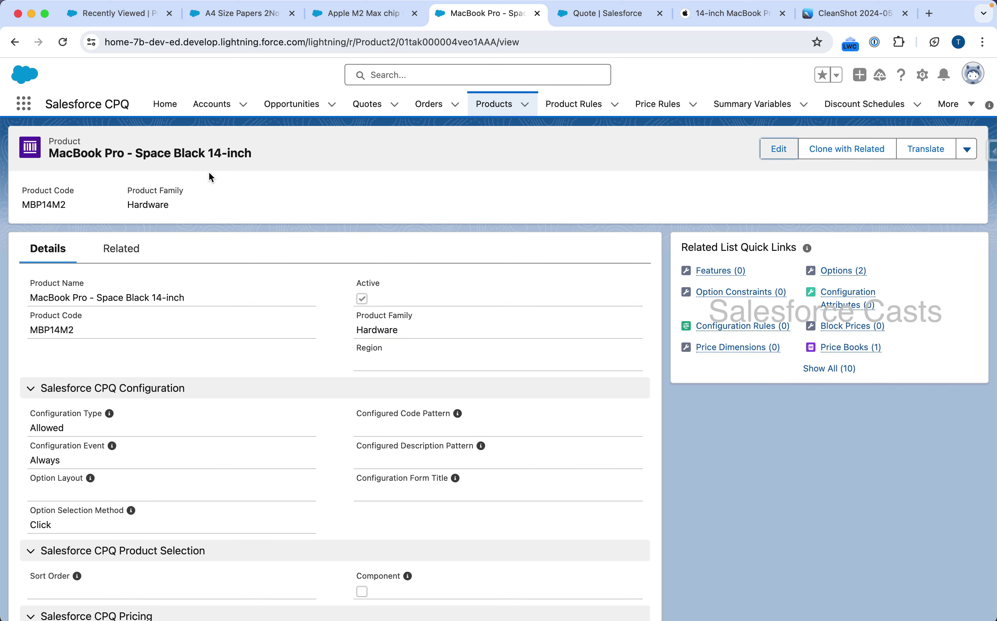
{"action": "left_click", "coordinate": [125, 257]}
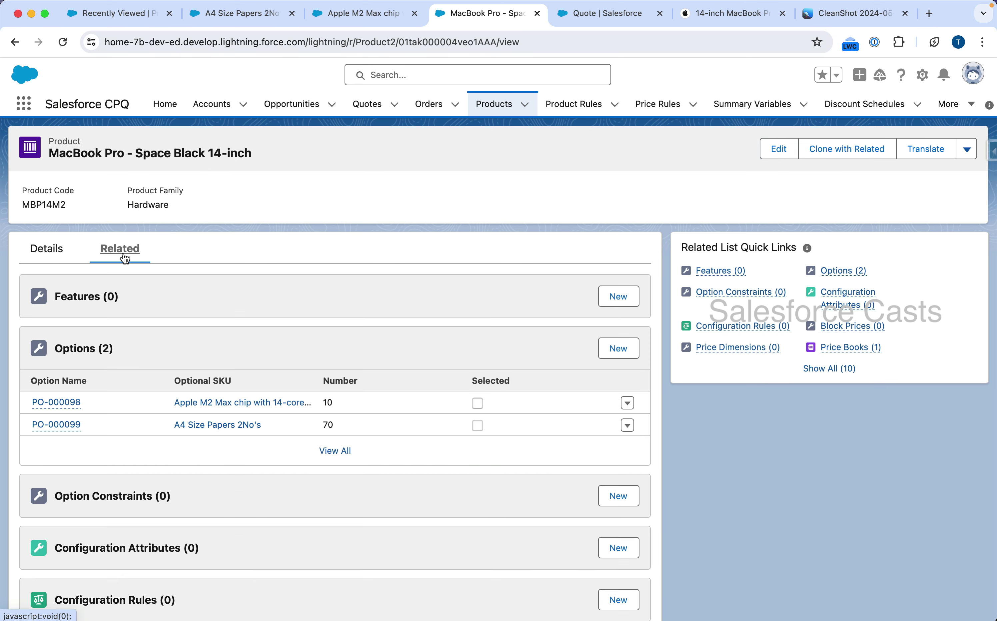
{"action": "scroll", "coordinate": [391, 471], "scroll_direction": "down", "scroll_amount": 8}
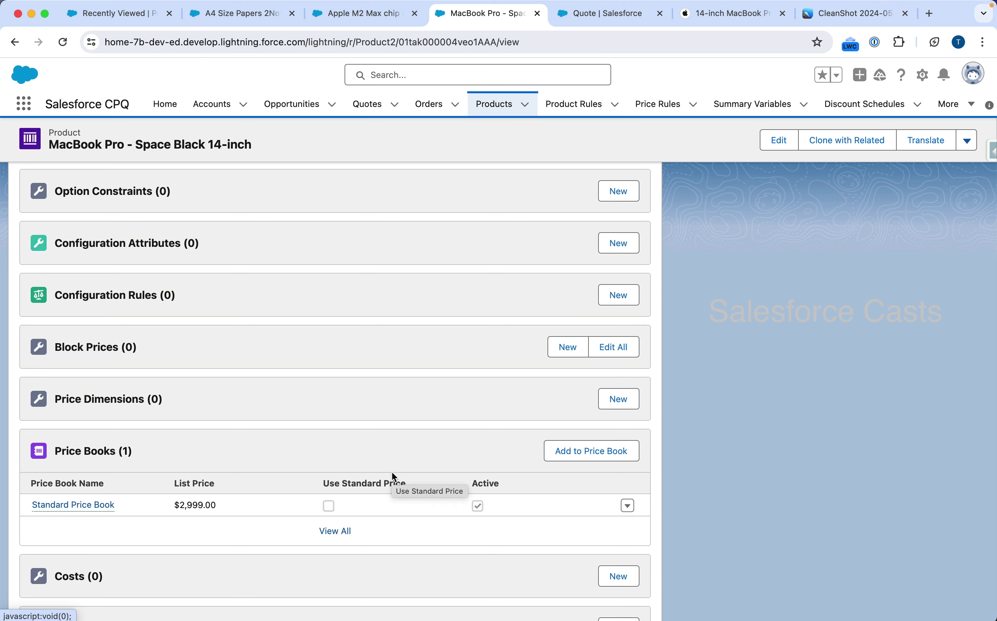
{"action": "scroll", "coordinate": [427, 434], "scroll_direction": "up", "scroll_amount": 3}
{"action": "scroll", "coordinate": [428, 434], "scroll_direction": "up", "scroll_amount": 5}
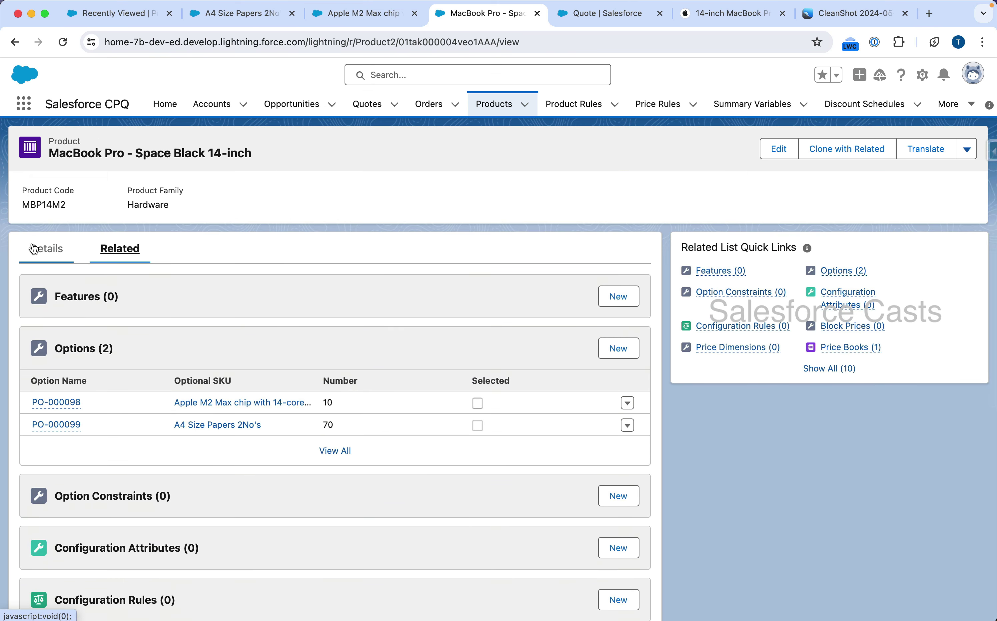
{"action": "left_click", "coordinate": [48, 249]}
{"action": "key", "text": "super+shift+4"}
{"action": "left_click_drag", "start_coordinate": [320, 254], "coordinate": [418, 317]}
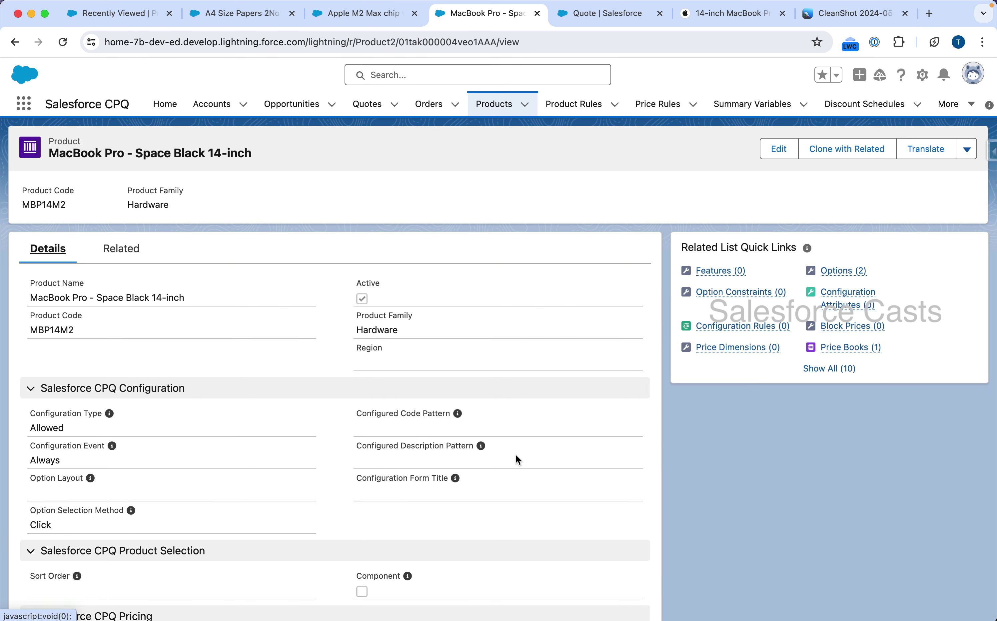
Reload the quote line editor, reopen product selection and search again for MacBook
{"action": "left_click", "coordinate": [605, 15]}
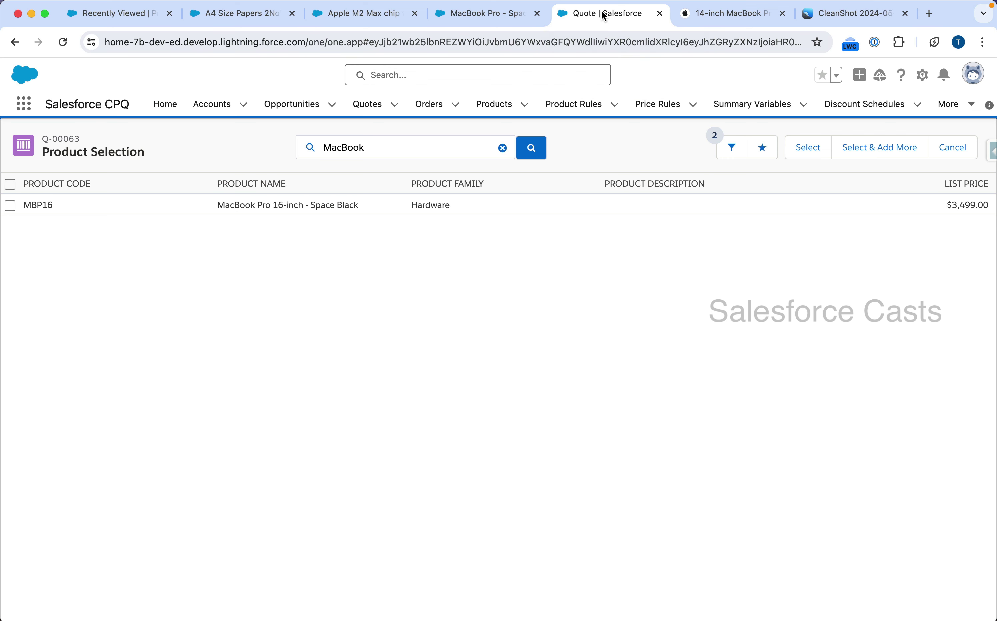
{"action": "key", "text": "super+r"}
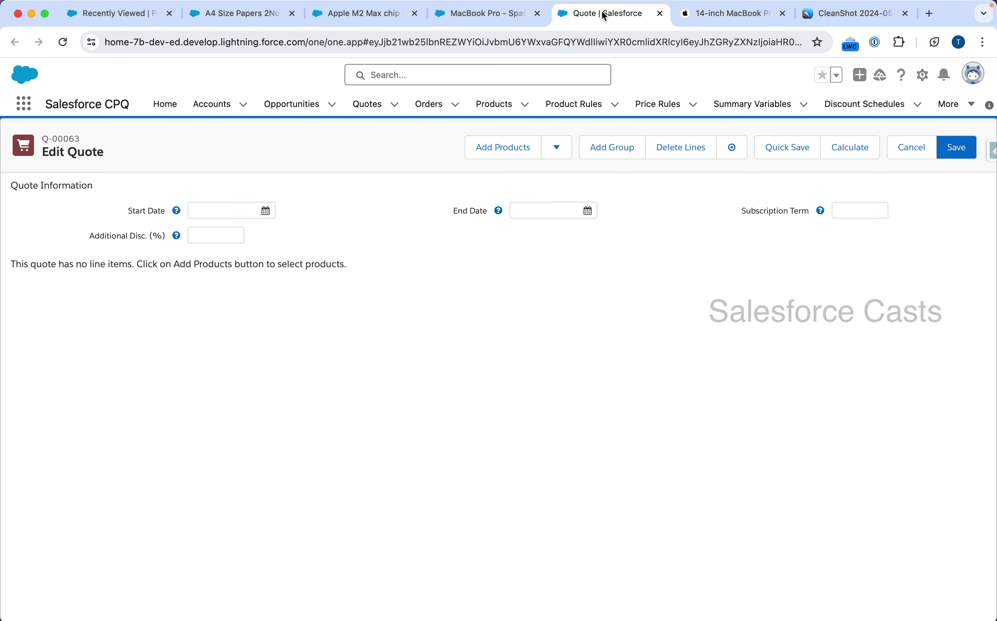
{"action": "left_click", "coordinate": [509, 148]}
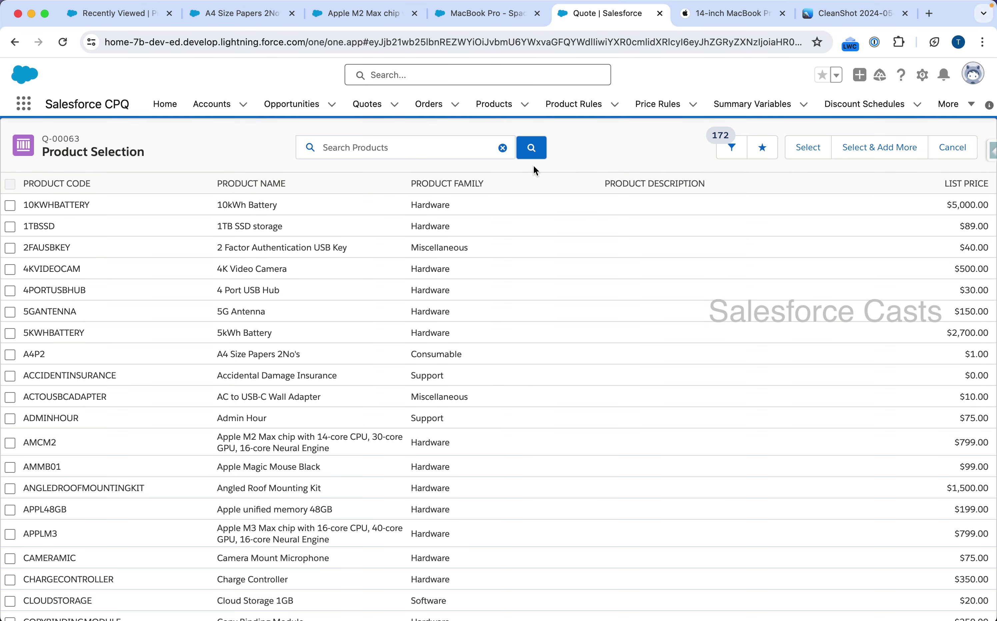
{"action": "left_click", "coordinate": [448, 150]}
{"action": "type", "text": "MacBook"}
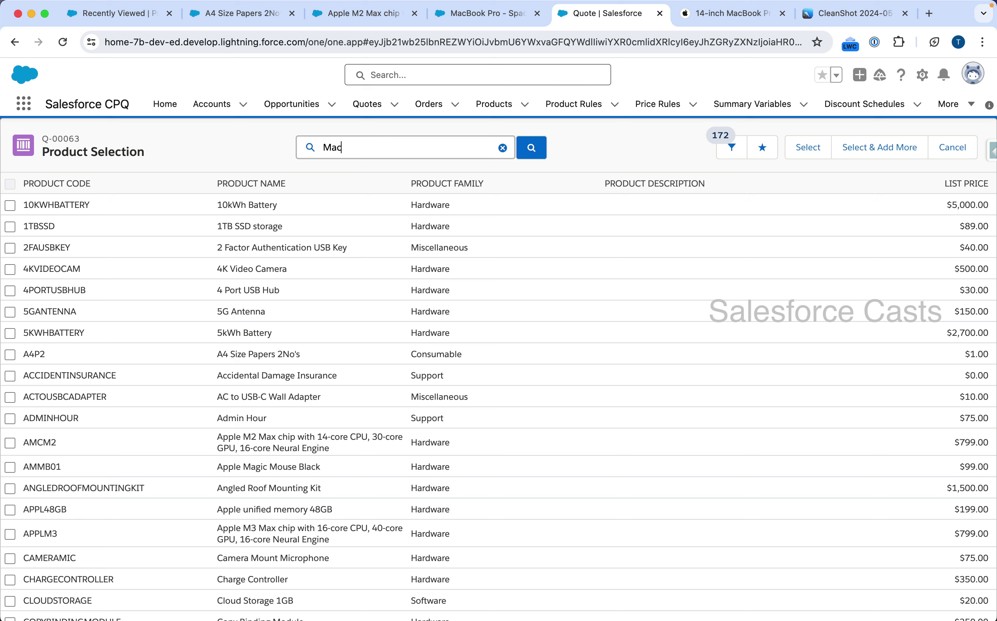
{"action": "key", "text": "Return"}
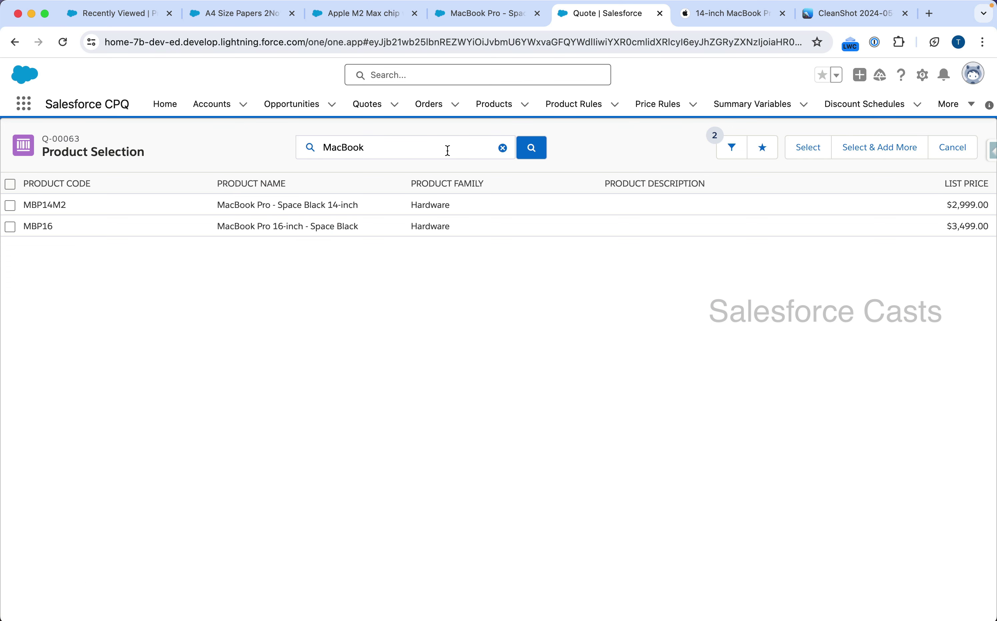
Add MacBook Pro - Space Black 14-inch to the quote with the Apple M2 Max chip and A4 Size Papers options selected
{"action": "left_click", "coordinate": [11, 206]}
{"action": "left_click", "coordinate": [803, 148]}
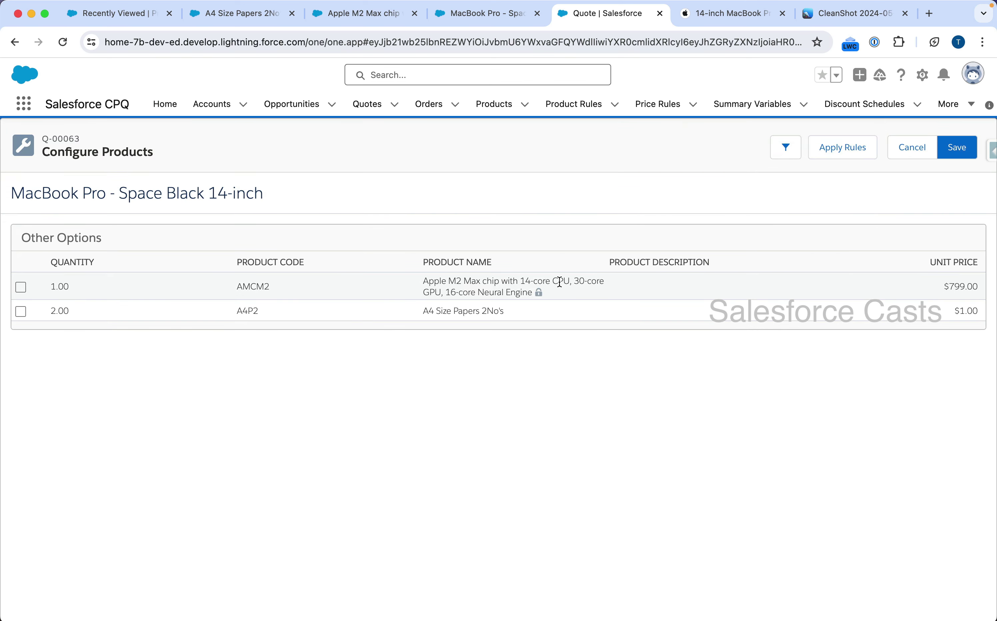
{"action": "left_click", "coordinate": [21, 288]}
{"action": "left_click", "coordinate": [21, 311]}
{"action": "left_click", "coordinate": [946, 155]}
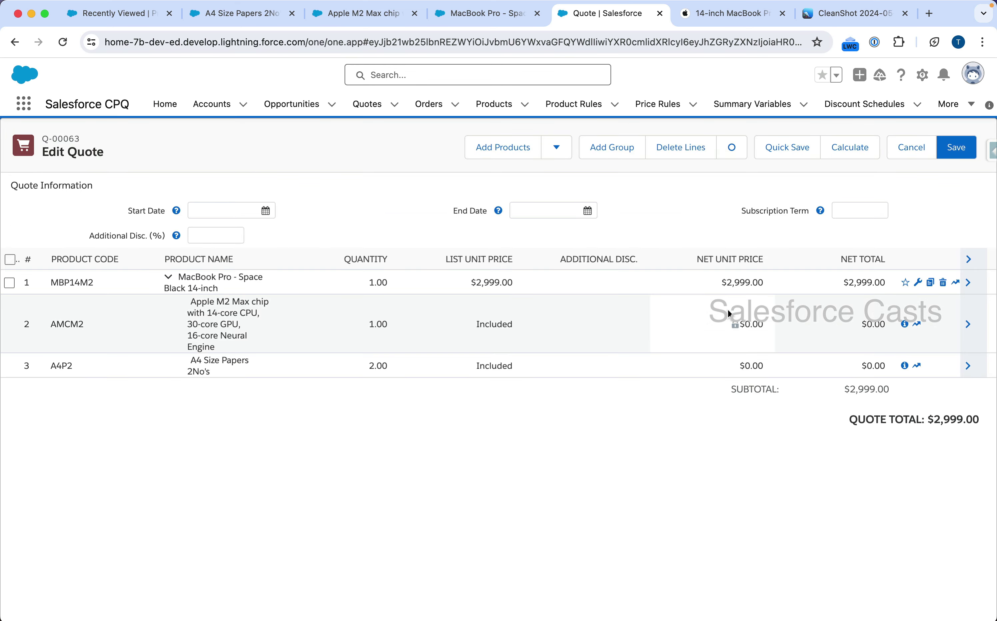
Set the MacBook Pro 14-inch line's quantity to 100 and recalculate the quote
{"action": "left_click", "coordinate": [364, 288]}
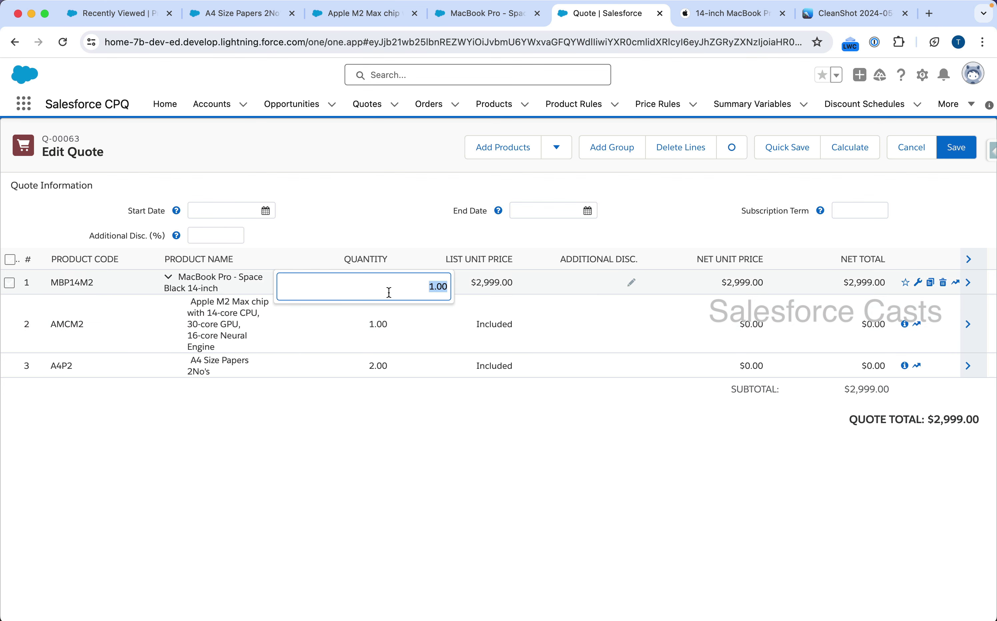
{"action": "type", "text": "100"}
{"action": "left_click", "coordinate": [571, 454]}
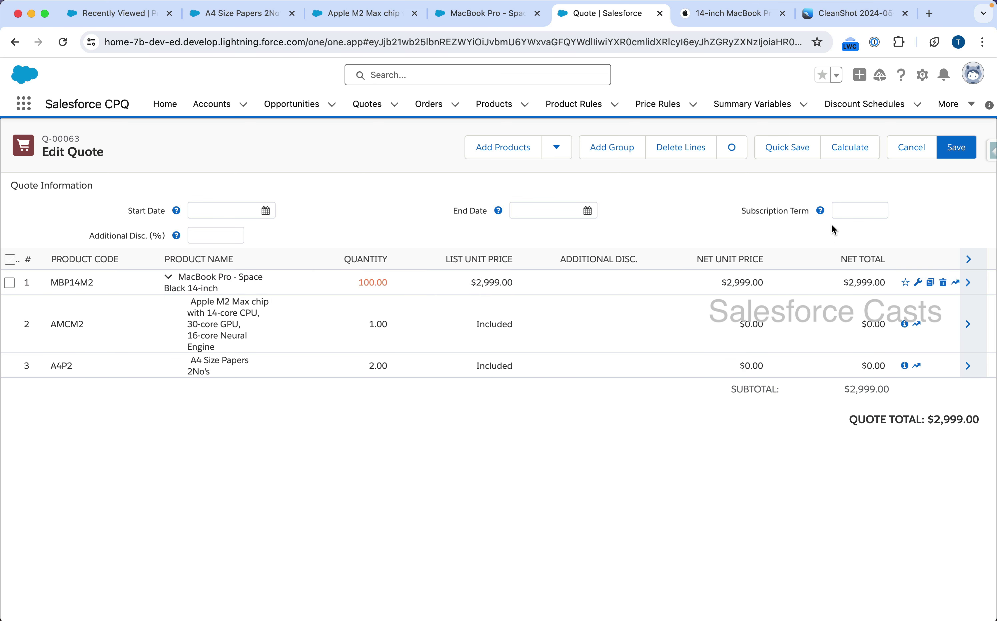
{"action": "left_click", "coordinate": [848, 150]}
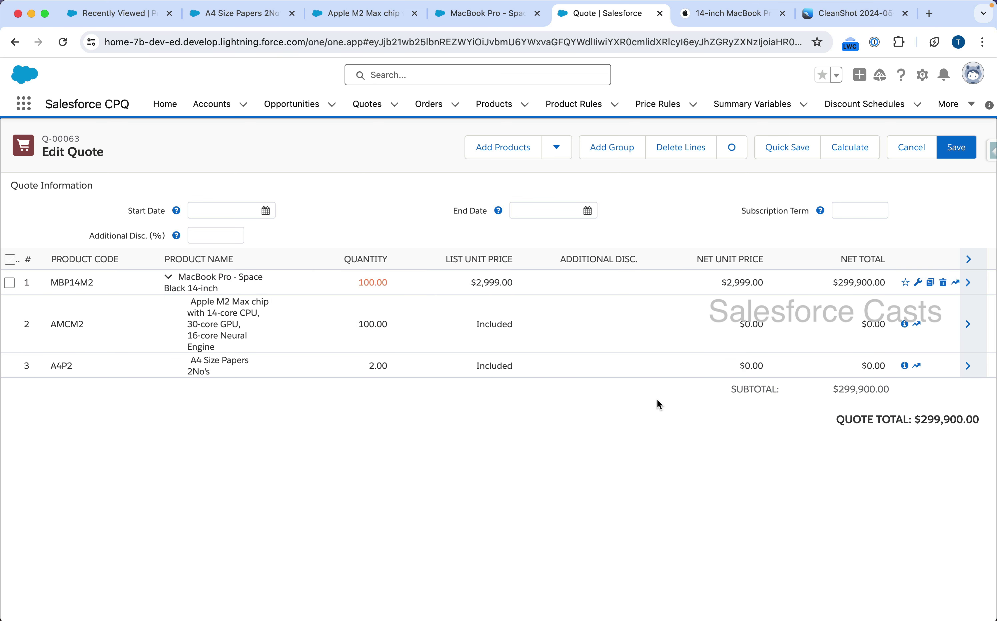
{"action": "key", "text": "super+shift+4"}
{"action": "left_click_drag", "start_coordinate": [807, 230], "coordinate": [925, 303]}
{"action": "key", "text": "super+shift+4"}
{"action": "left_click_drag", "start_coordinate": [322, 347], "coordinate": [944, 387]}
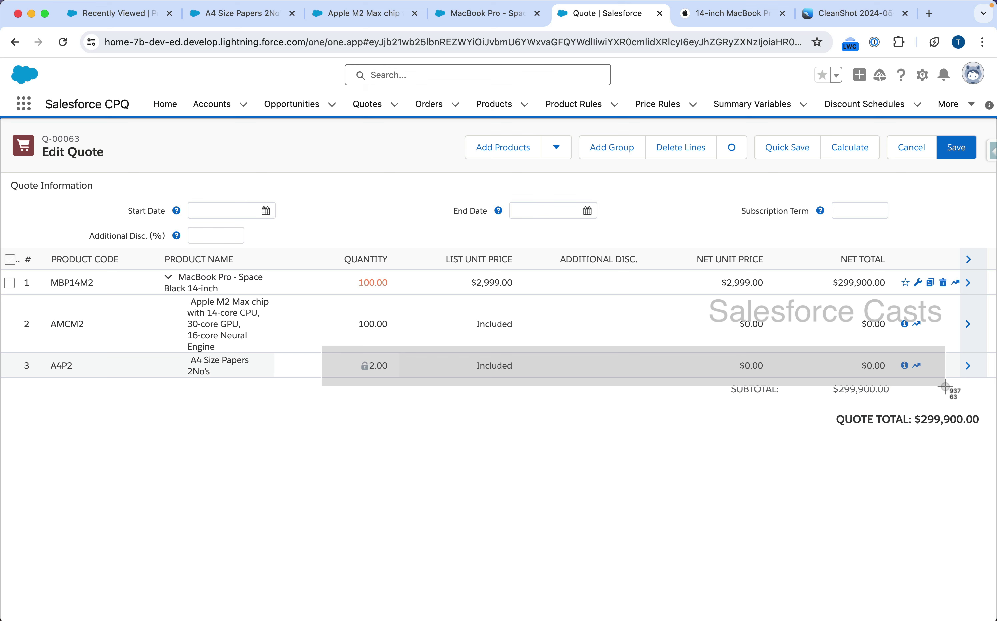
{"action": "left_click_drag", "start_coordinate": [945, 386], "coordinate": [944, 385]}
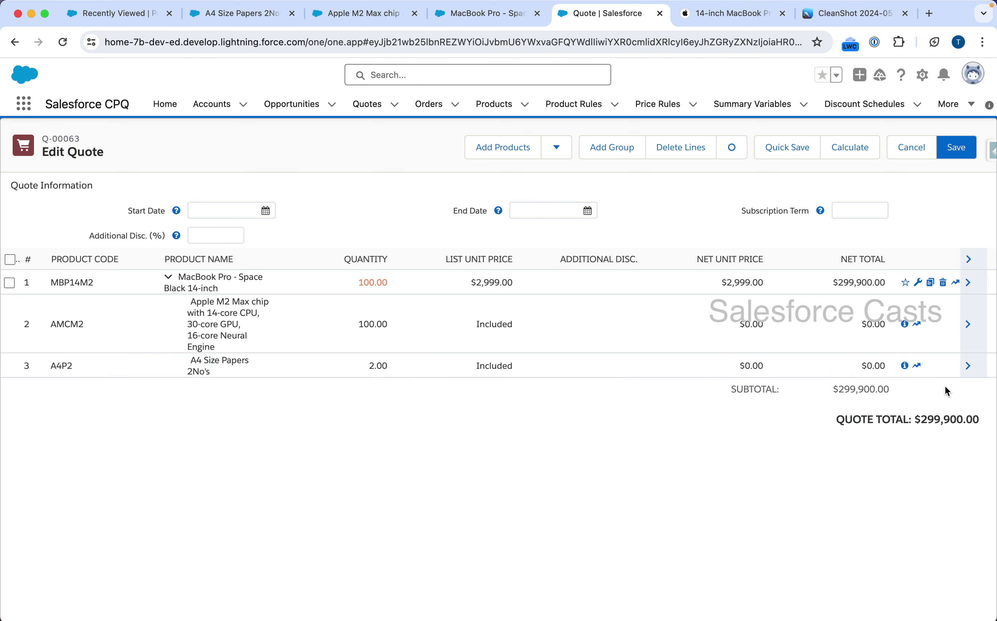